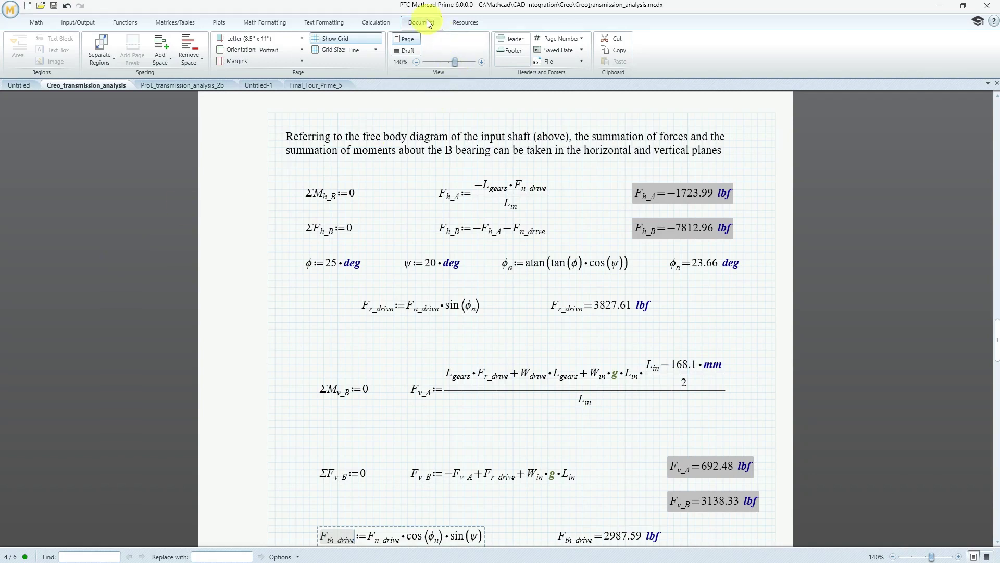
- In Custom Margins, set the top and bottom margins to 0.50 in
click(305, 61)
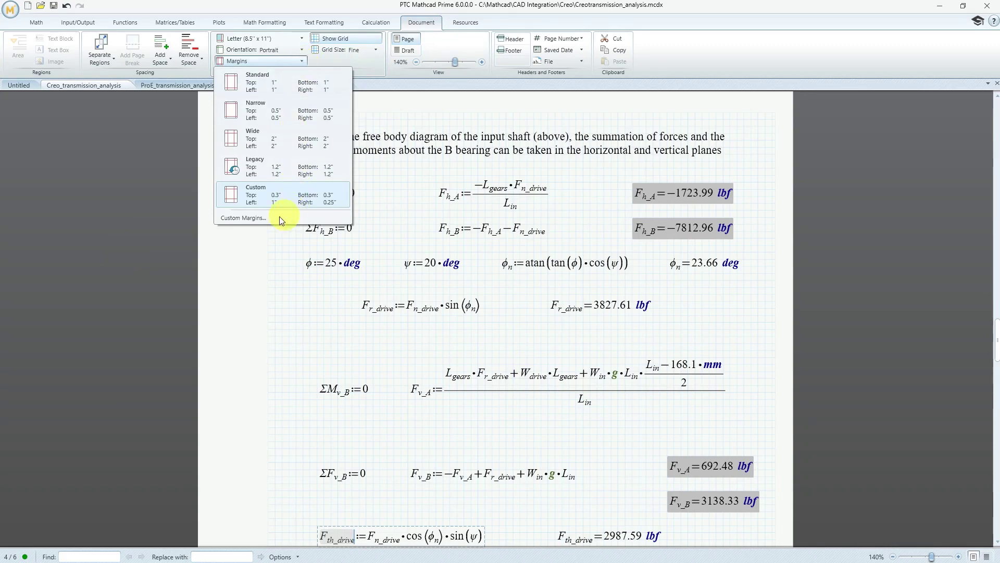
click(257, 220)
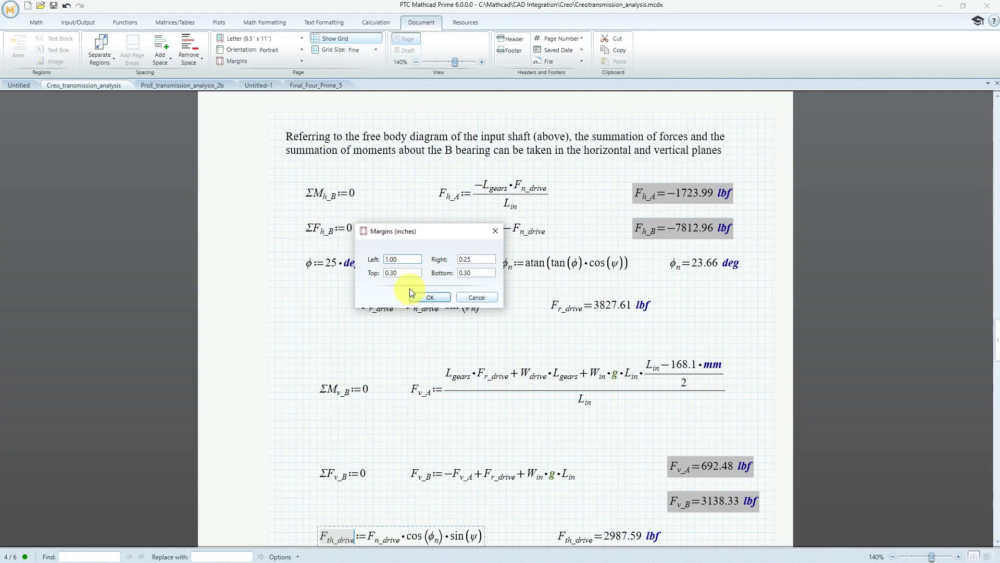
click(404, 273)
click(404, 273)
key(BackSpace)
key(BackSpace)
text(50)
click(483, 273)
key(BackSpace)
key(BackSpace)
text(50)
- Set the right margin to 0.50 in and the left margin to 0.8 in, then apply
double_click(474, 260)
text(50)
drag(385, 259, 398, 259)
text(1.)
key(BackSpace)
text(0.8)
click(436, 296)
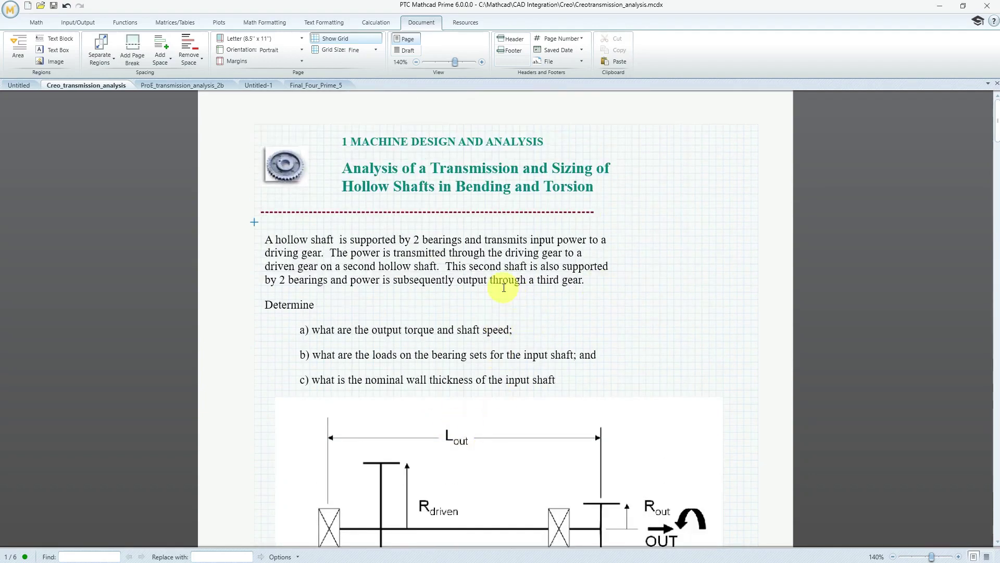
- Confirm English (United States) as the proofing language and enable Spell Check for text regions
scroll(561, 363, down, 5)
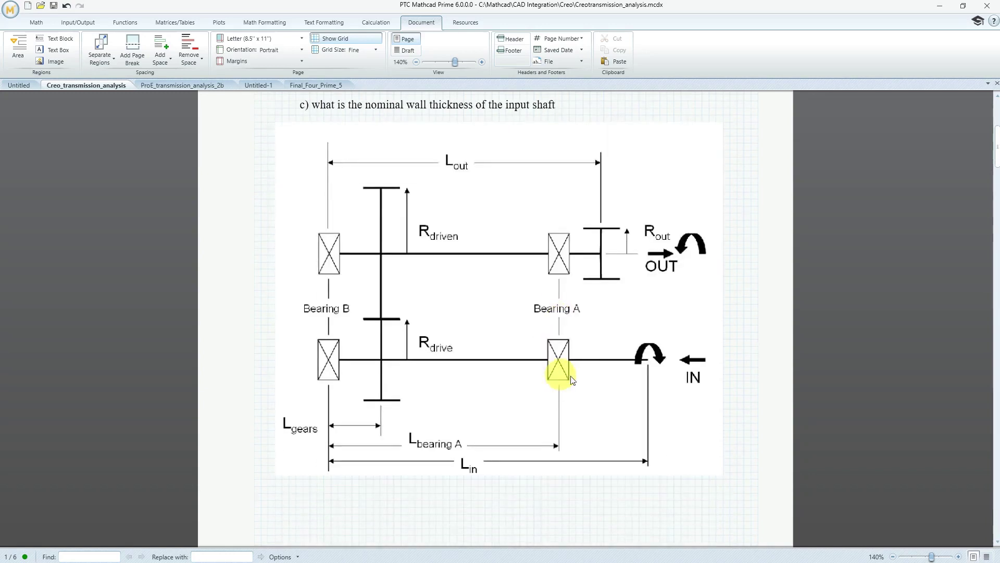
drag(996, 151, 993, 219)
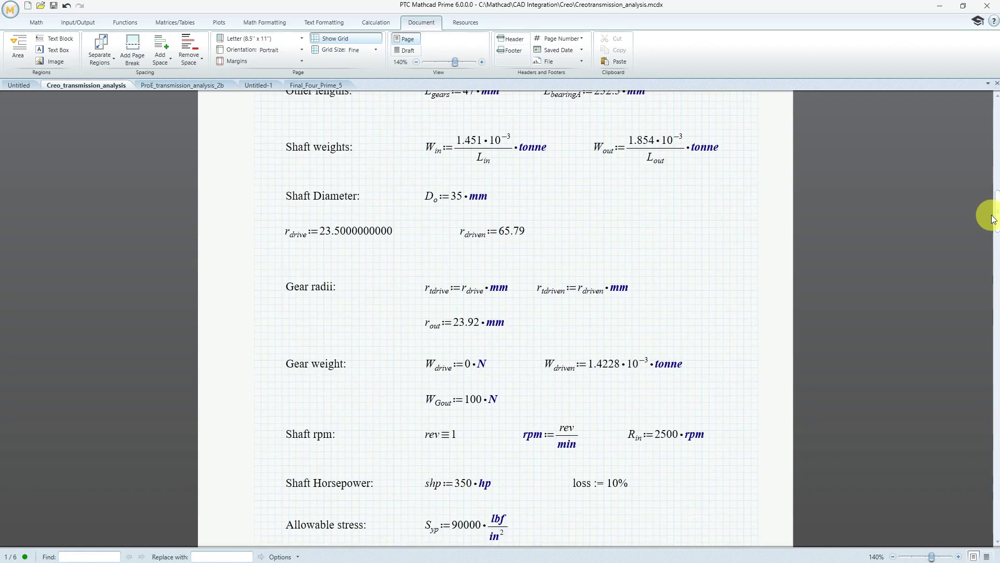
drag(992, 218, 993, 107)
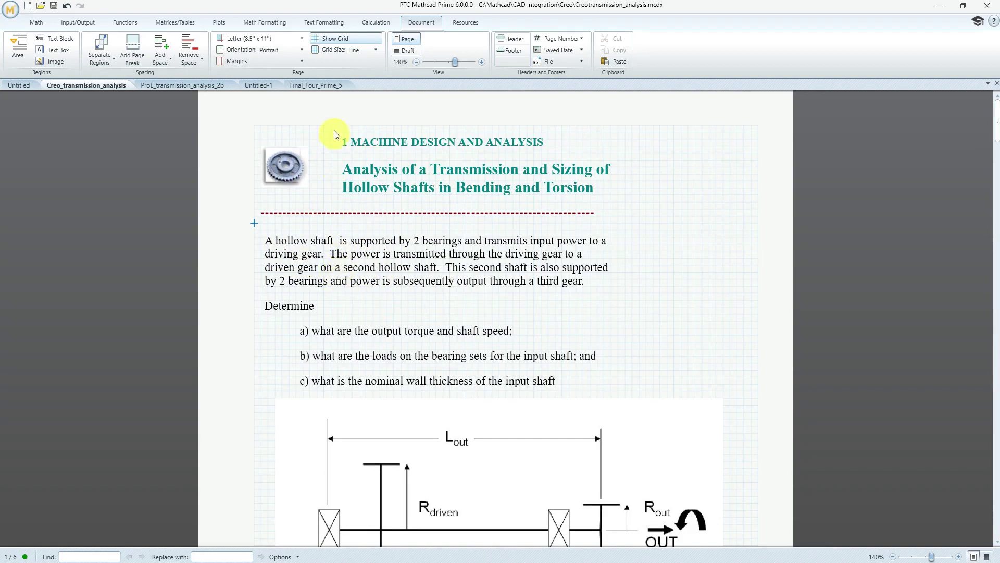
click(325, 22)
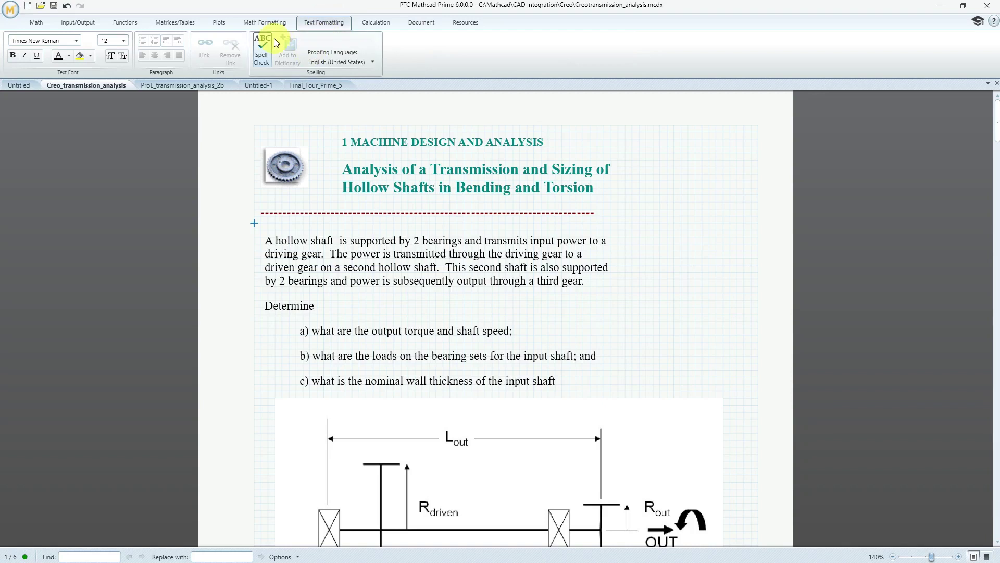
click(371, 63)
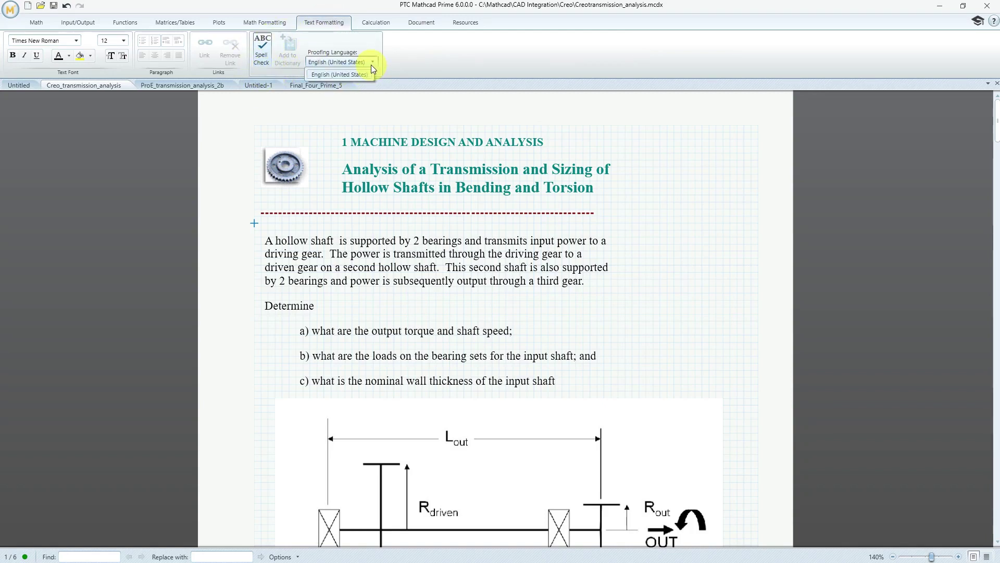
click(371, 65)
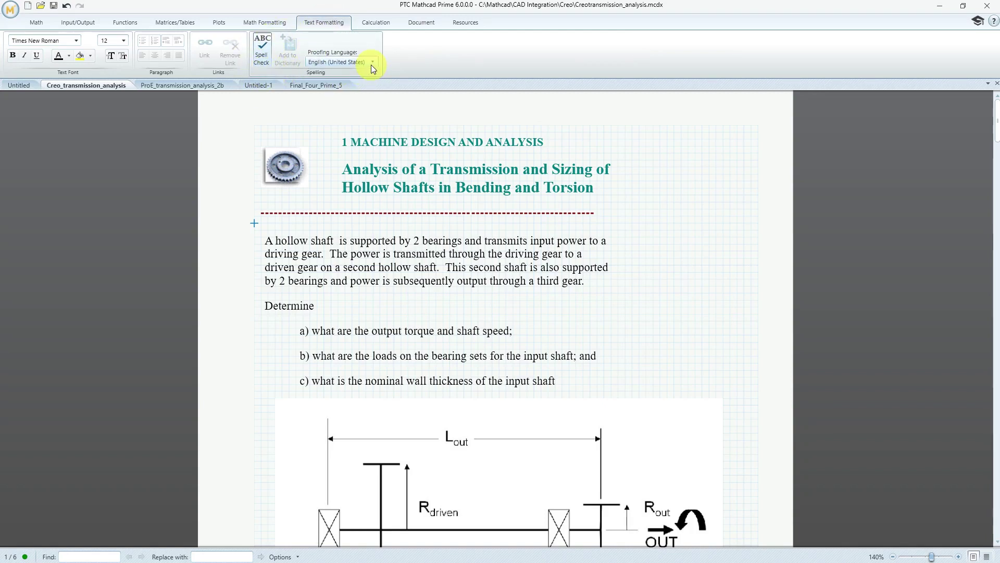
click(261, 59)
- On Untitled-1, insert a text block containing 'I writte Englush gud'
click(263, 86)
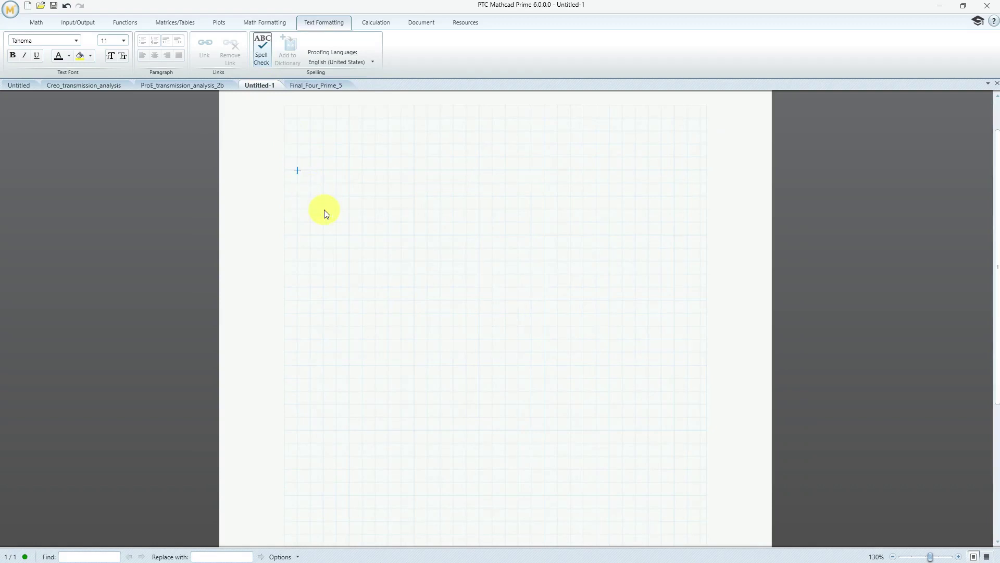
click(38, 24)
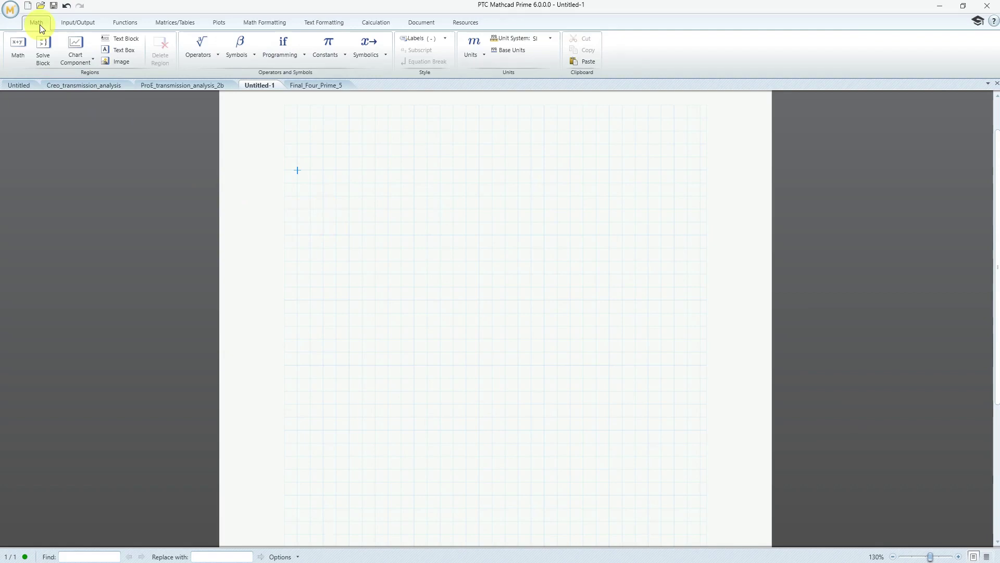
click(127, 39)
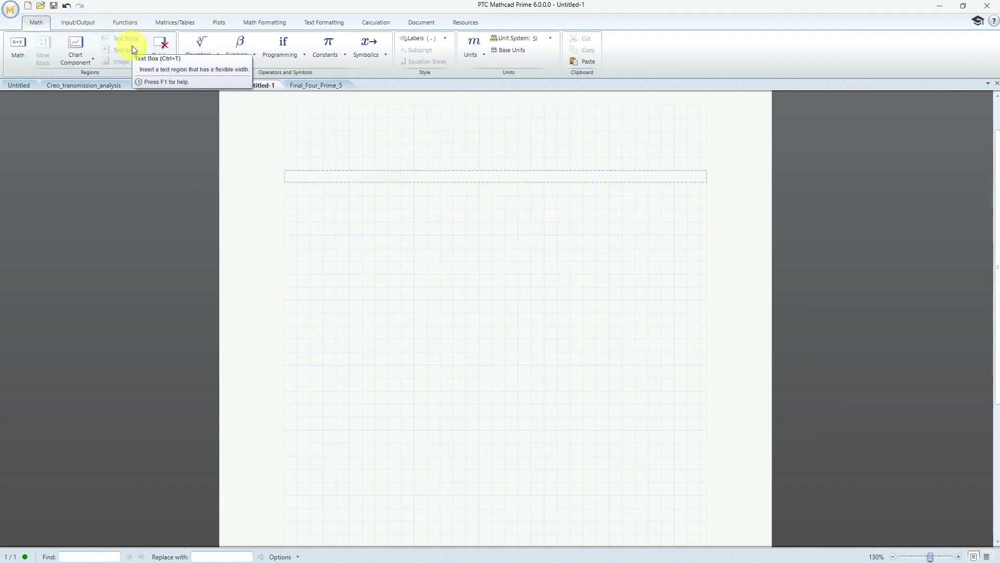
text(I writte Englush gud)
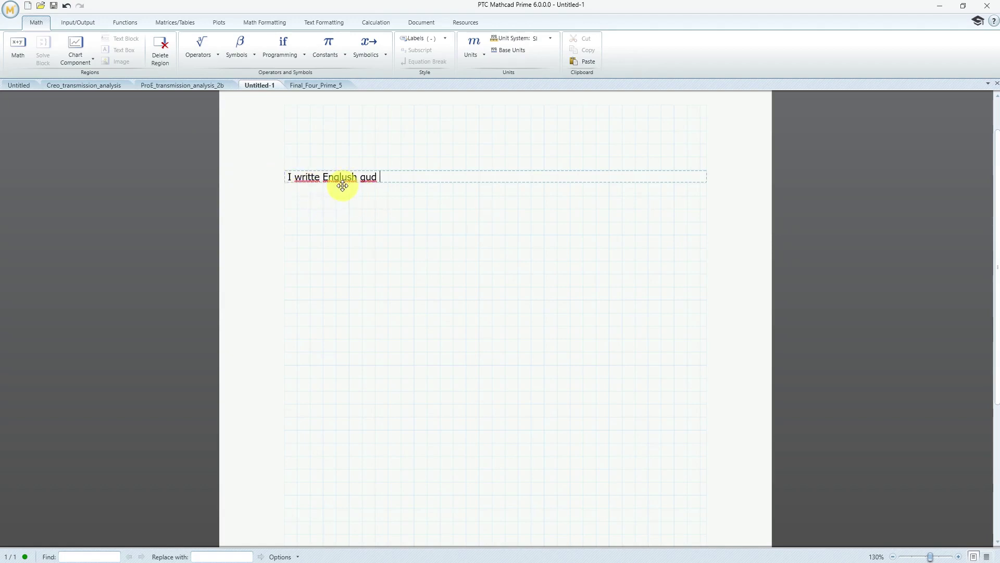
click(96, 85)
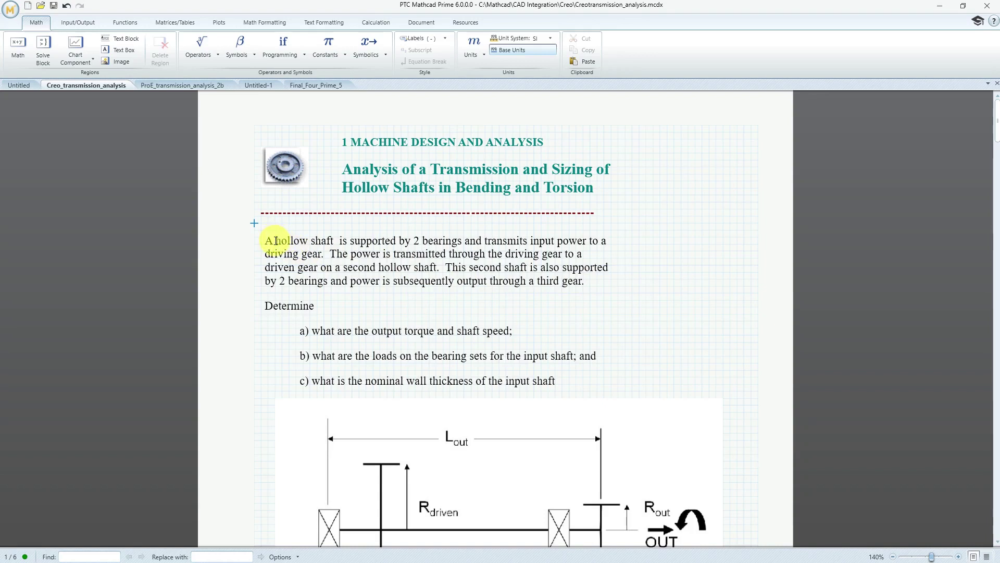
drag(276, 241, 324, 242)
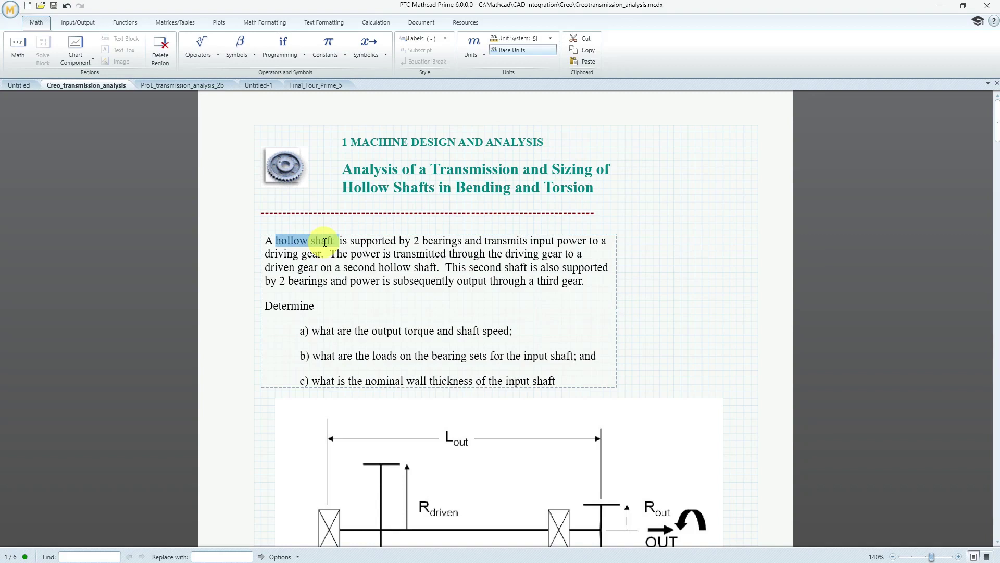
click(336, 22)
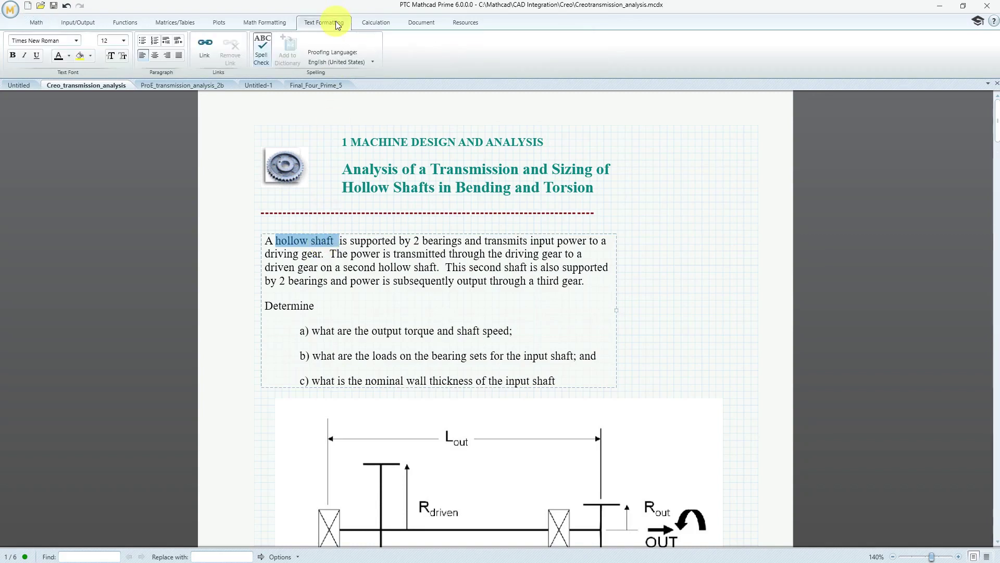
click(207, 54)
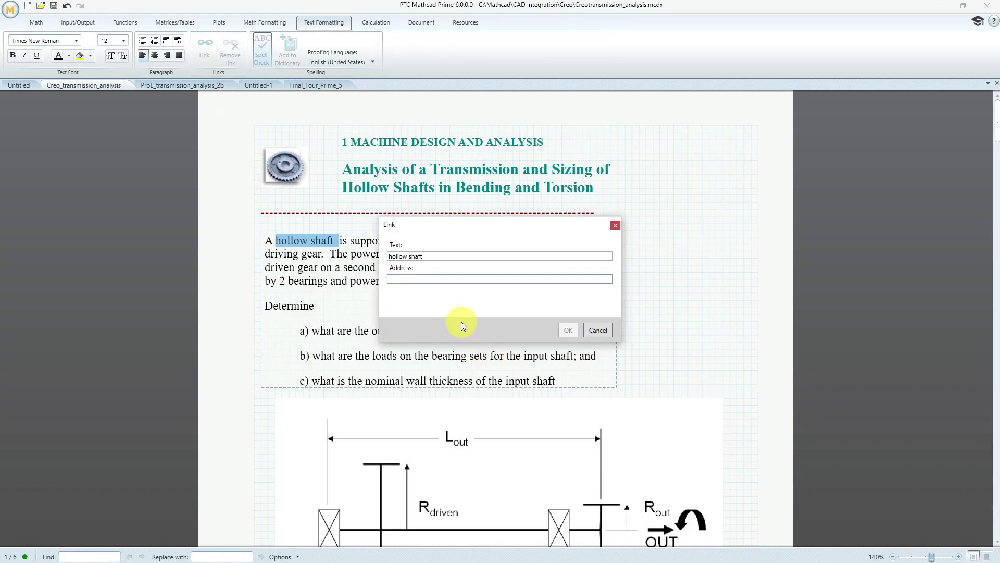
text(https://www.creowindchi)
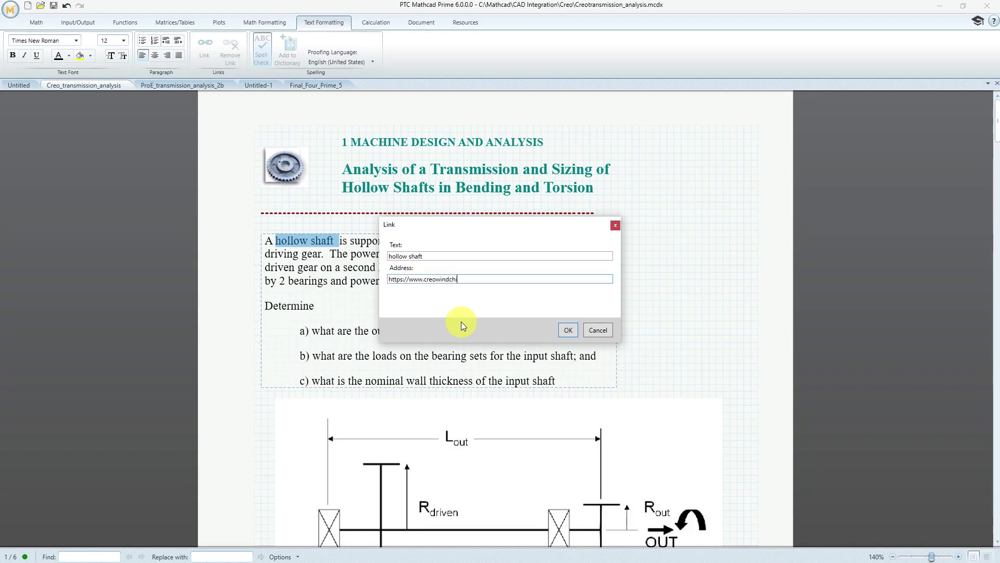
text(ll.com)
click(568, 330)
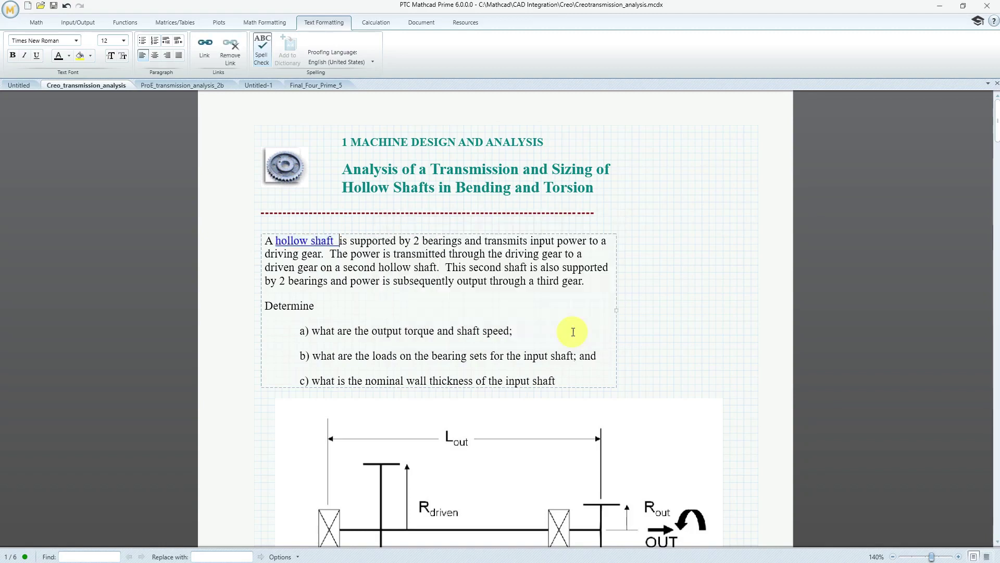
mouse_move(294, 241)
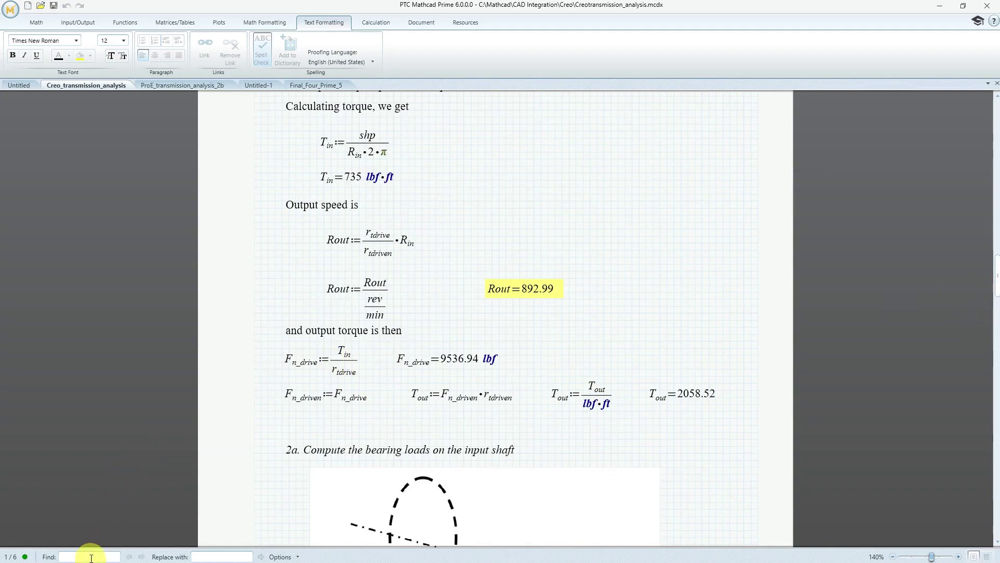
- Search text regions for 'drive' and find the first match
click(298, 558)
click(284, 521)
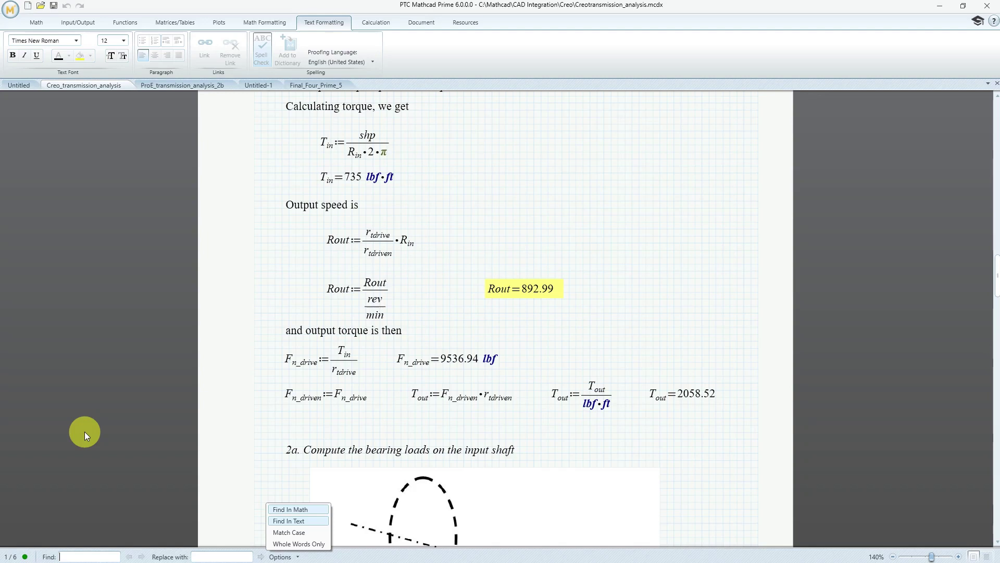
text(drive)
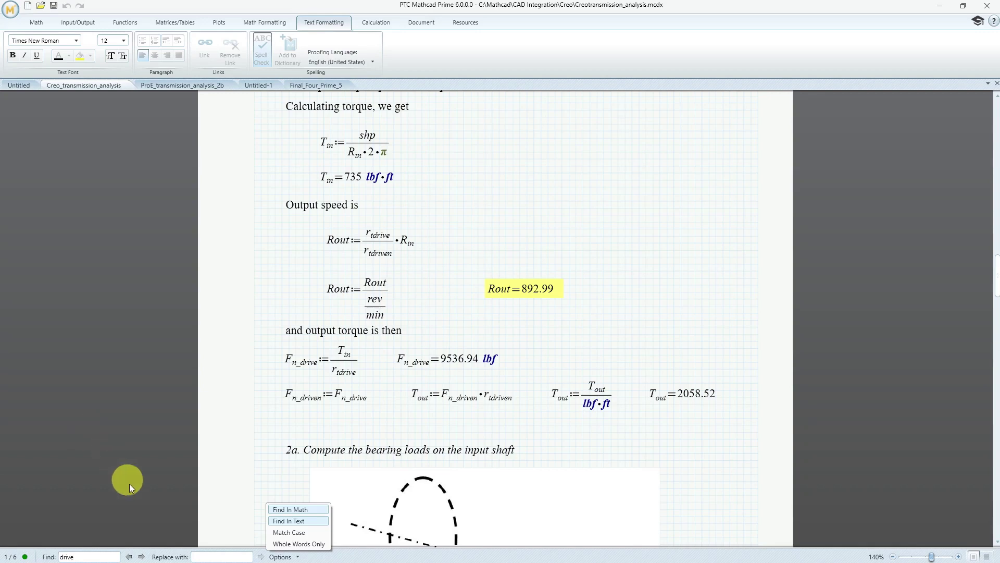
click(142, 556)
- Step through the 'drive' matches until the counter reads 3 of 6
click(142, 556)
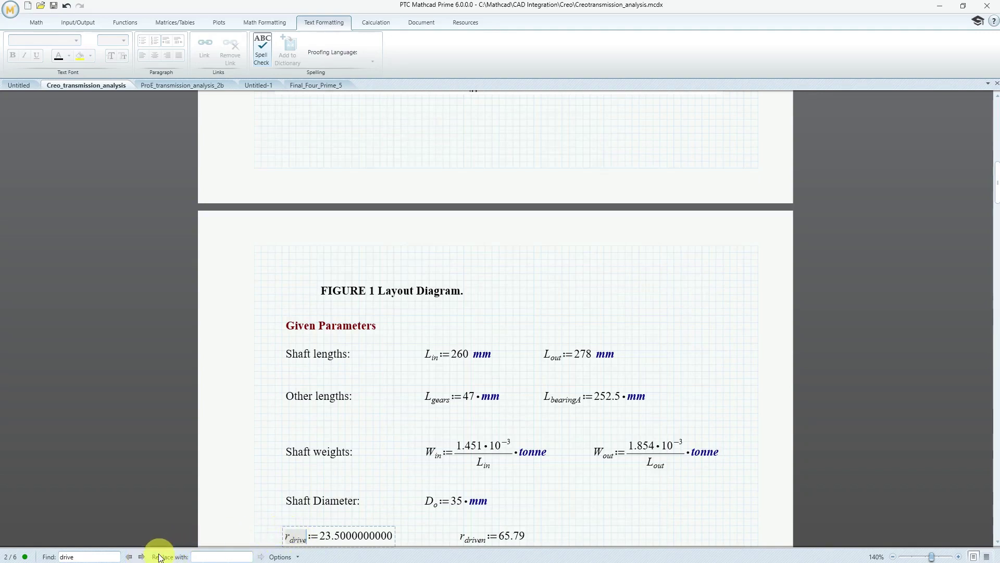
click(141, 556)
click(141, 556)
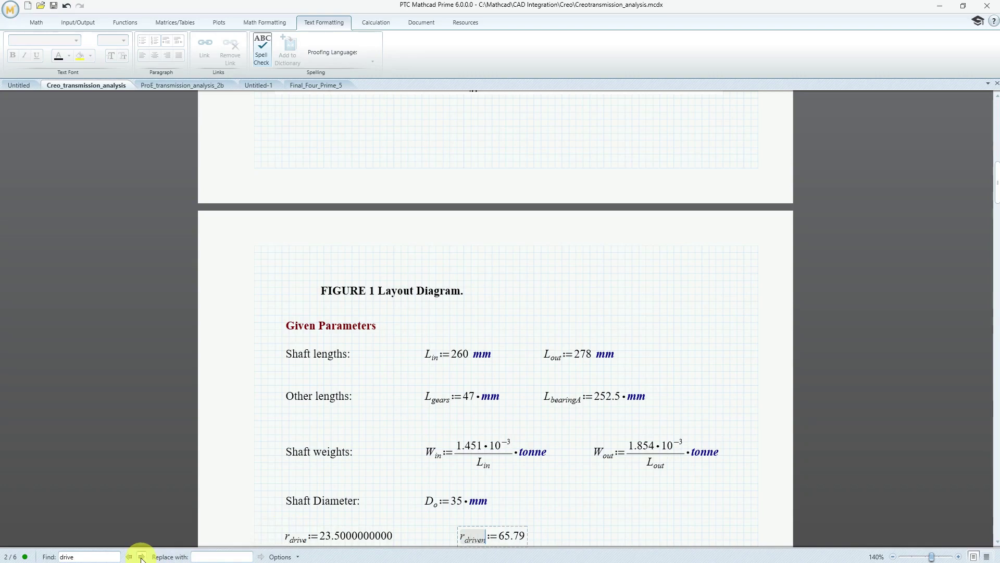
click(141, 557)
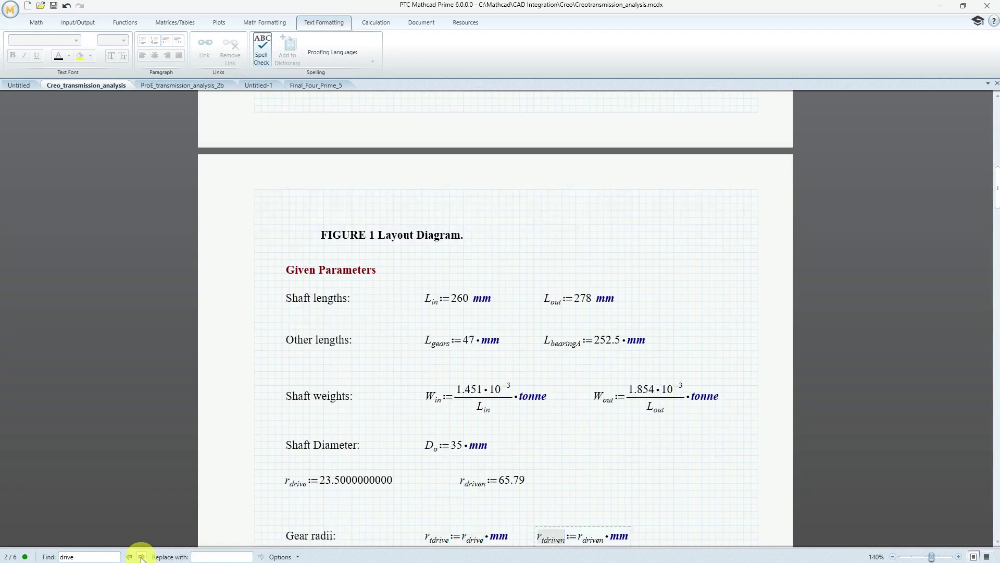
click(142, 557)
click(141, 556)
click(142, 556)
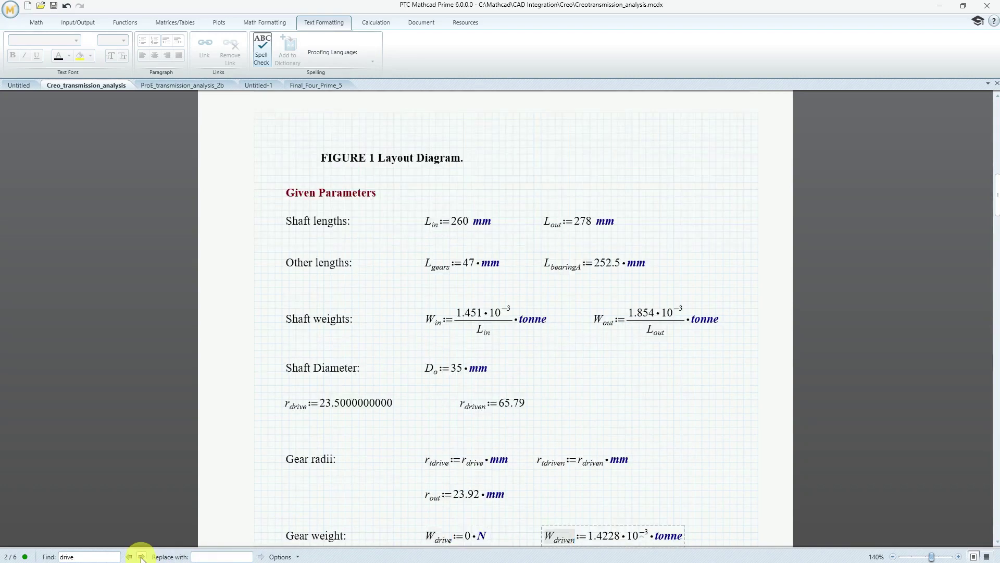
click(142, 556)
click(142, 557)
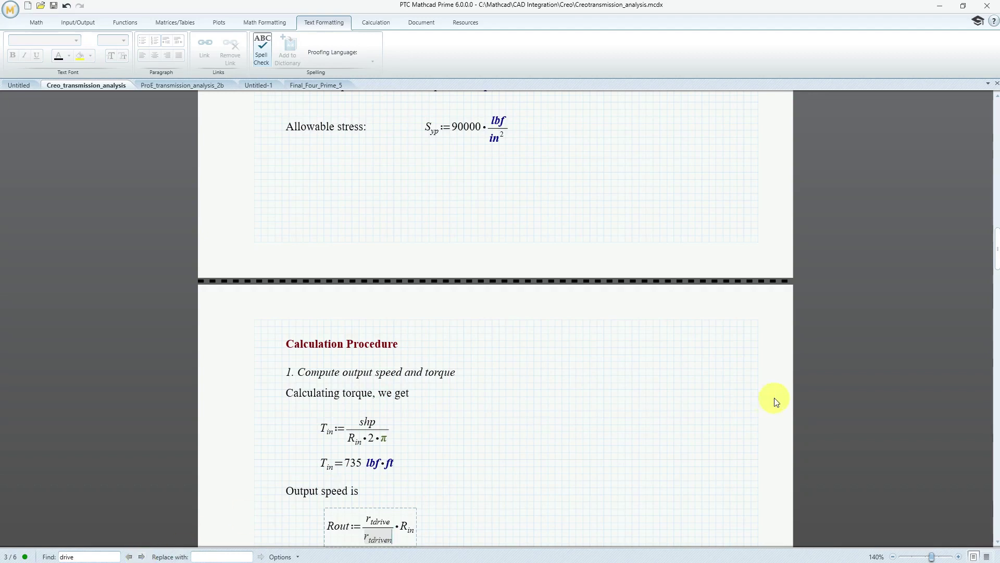
drag(996, 247, 996, 277)
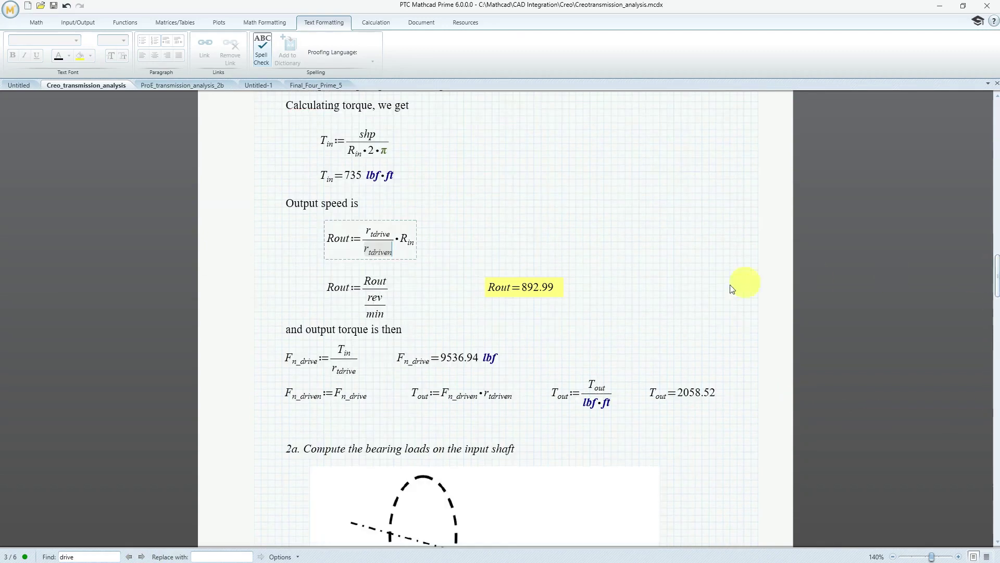
click(605, 333)
drag(997, 283, 959, 421)
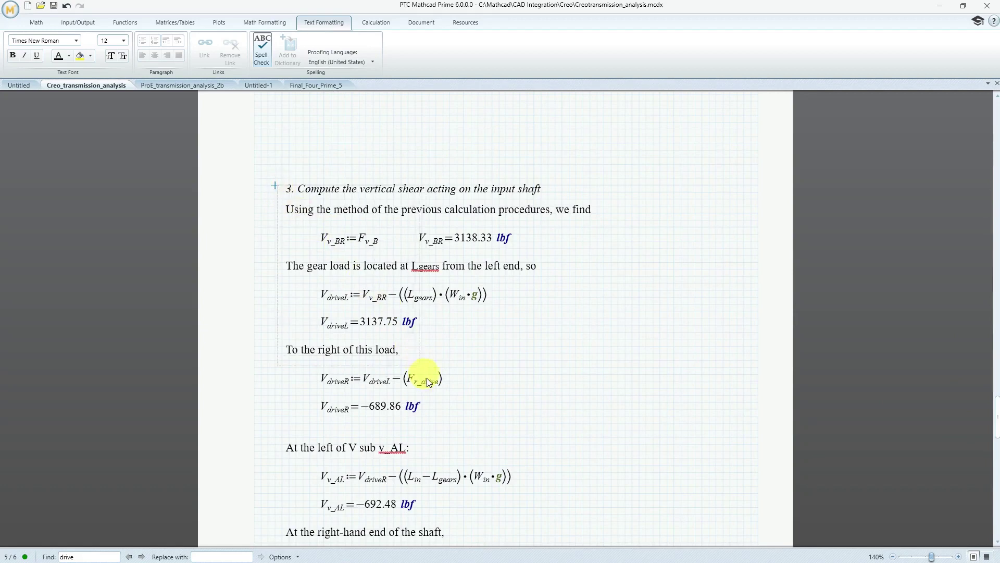
scroll(523, 529, down, 15)
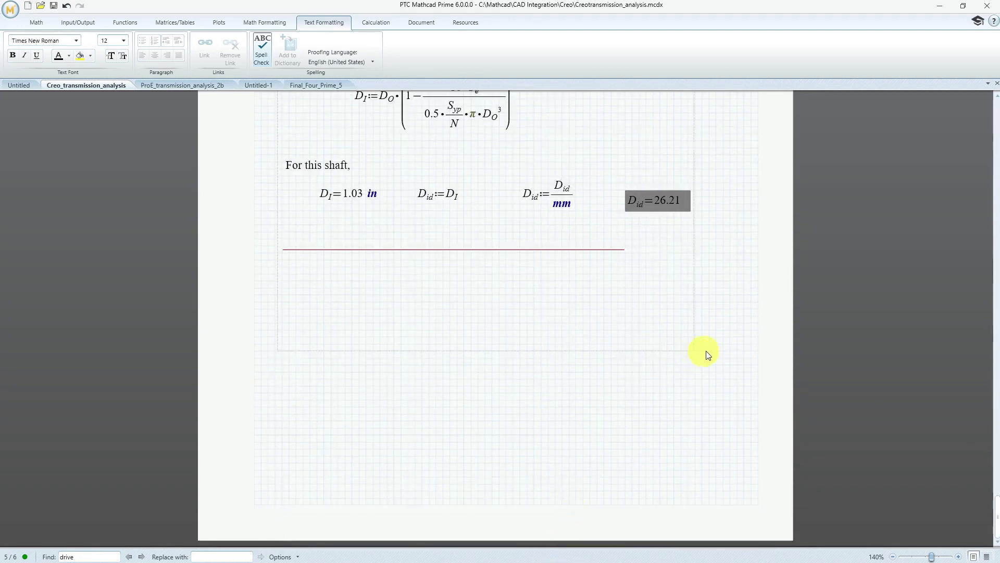
key(ctrl+a)
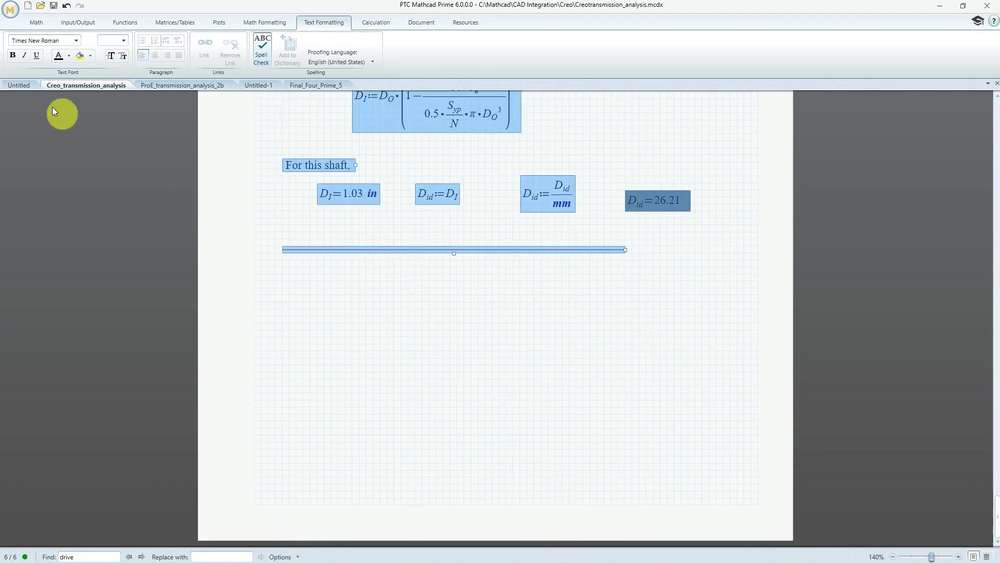
click(10, 9)
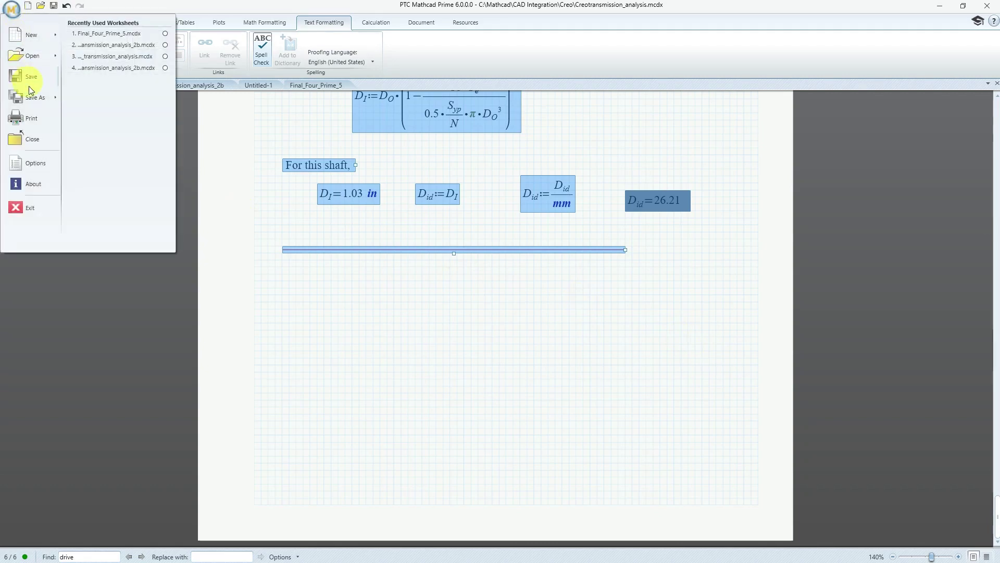
click(35, 118)
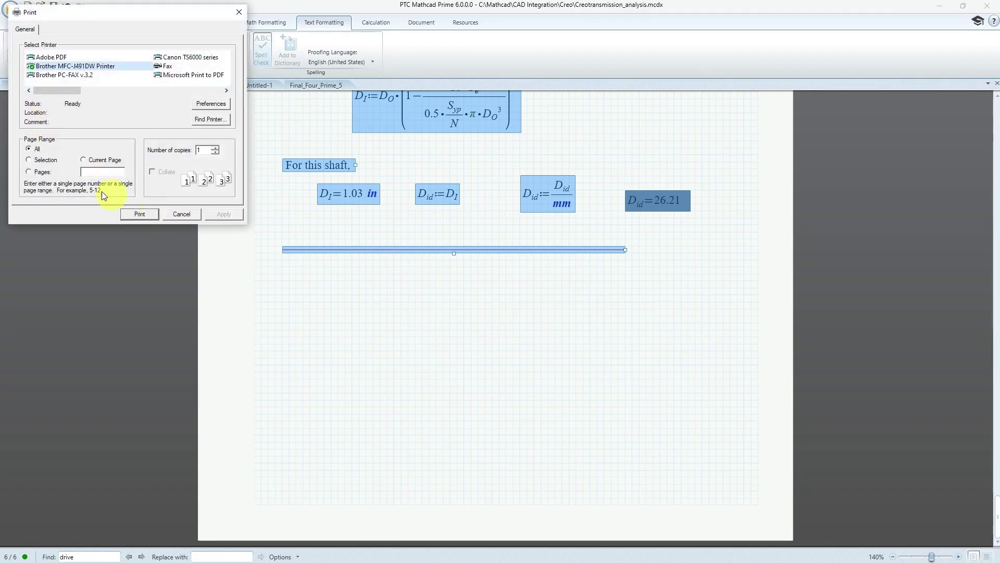
click(30, 161)
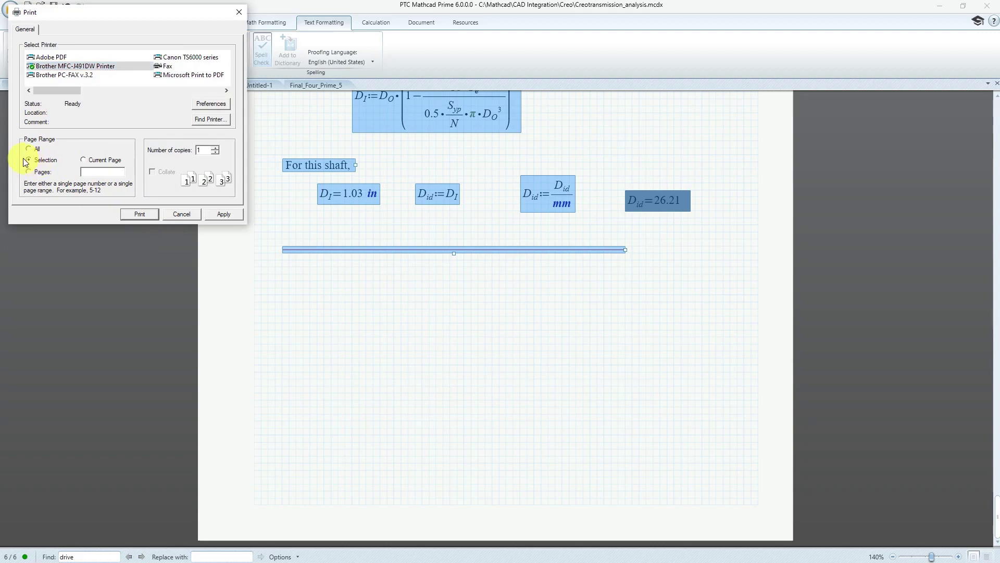
click(29, 171)
click(193, 215)
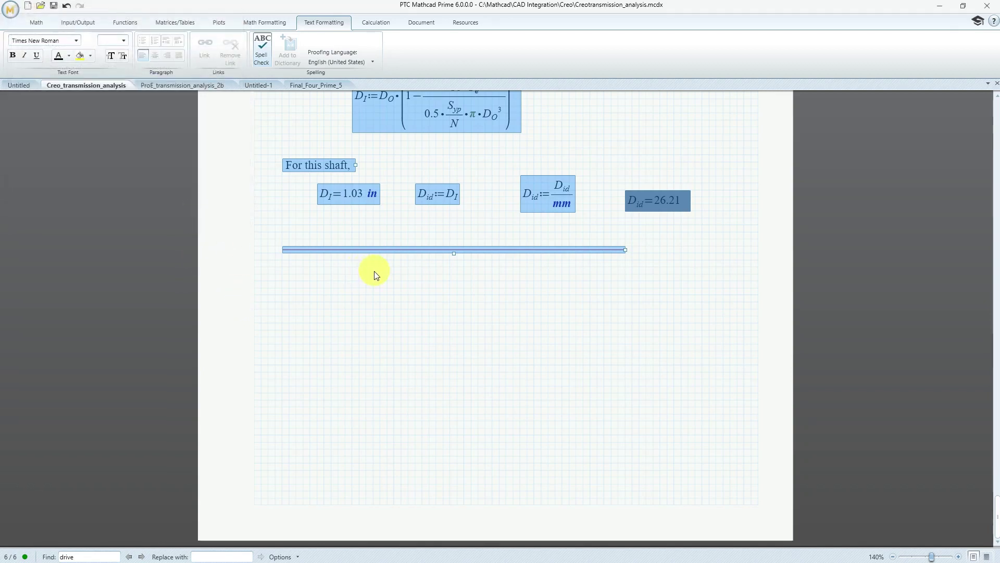
click(380, 301)
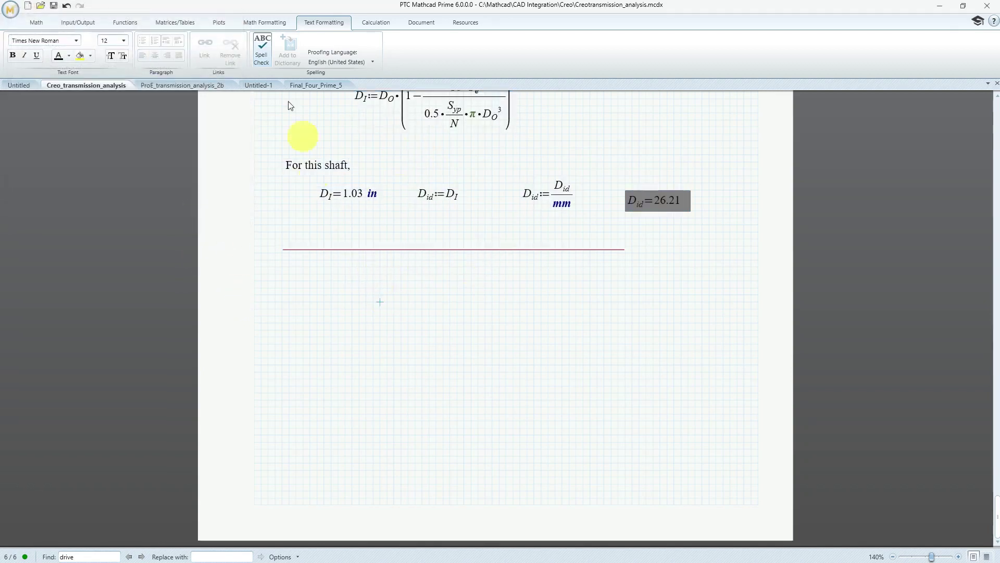
- On Untitled-1, insert an integral template below the text block
click(257, 86)
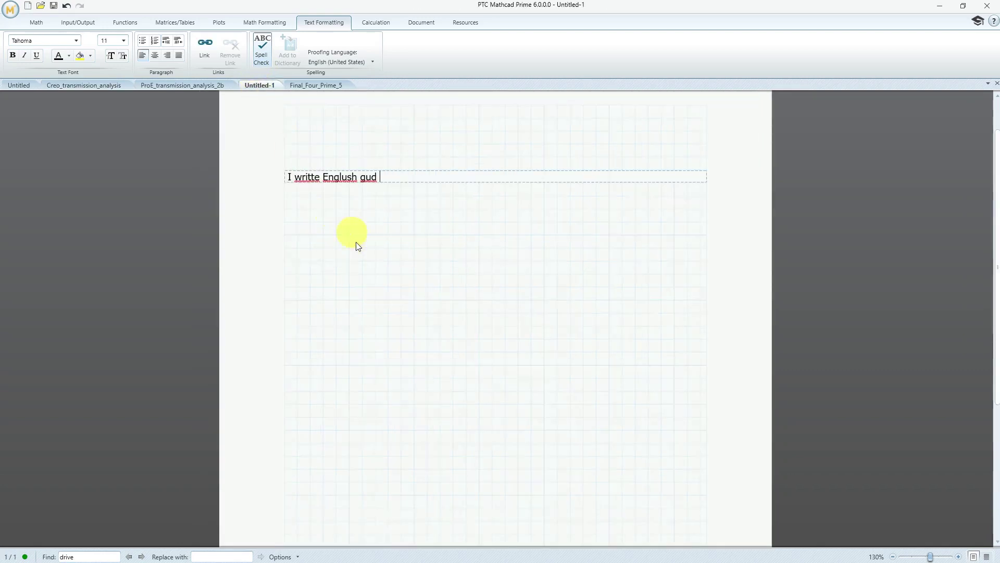
click(323, 262)
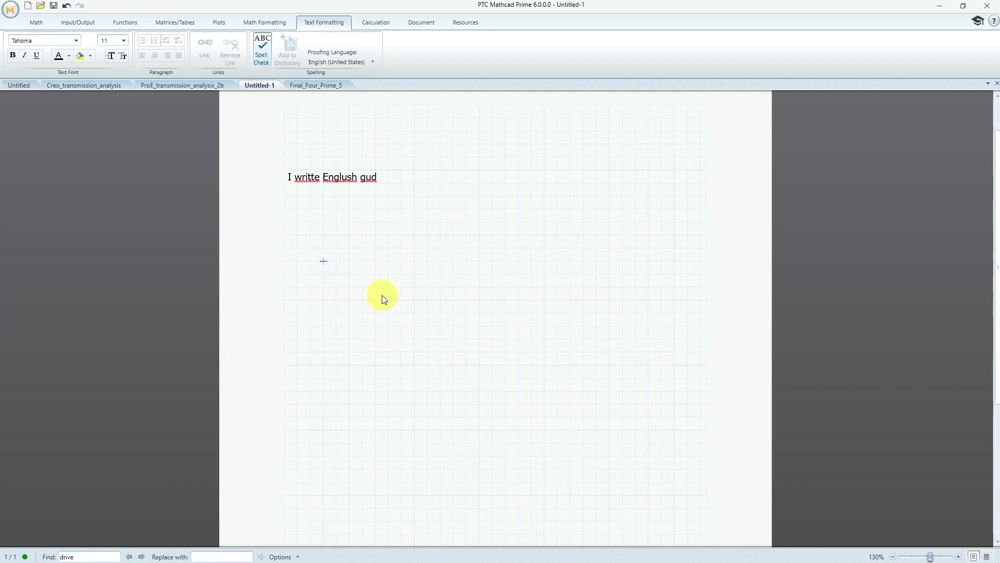
click(42, 28)
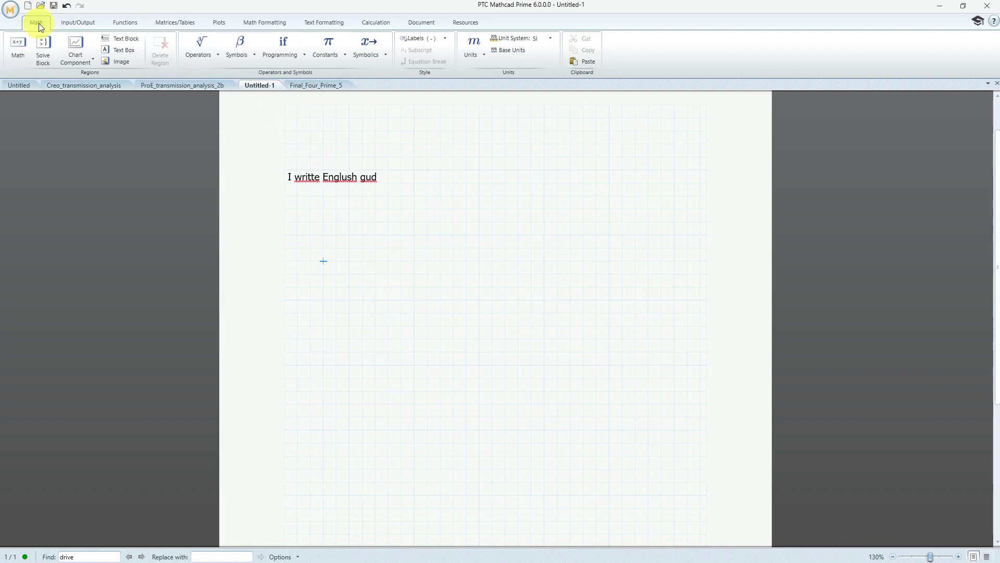
click(202, 54)
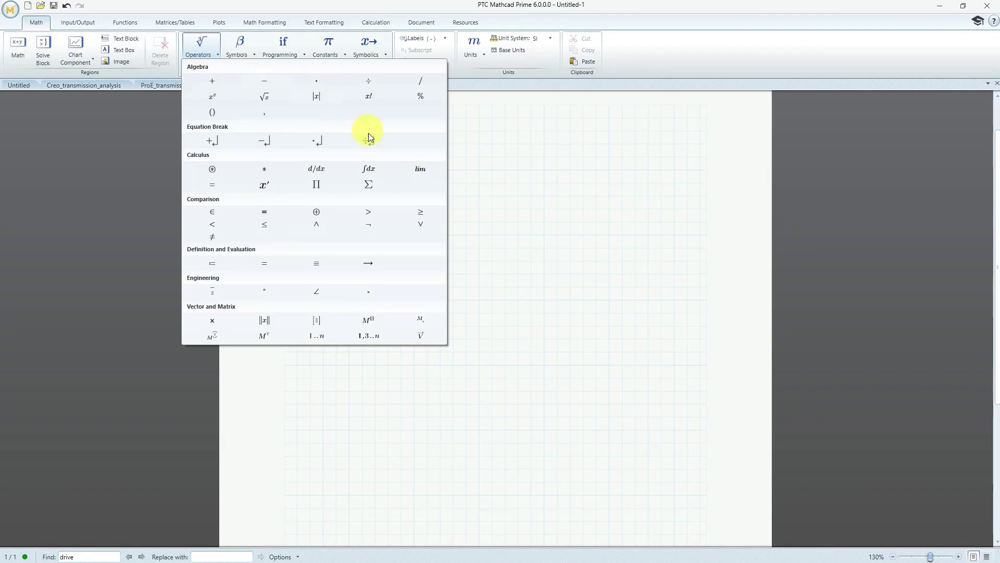
click(372, 169)
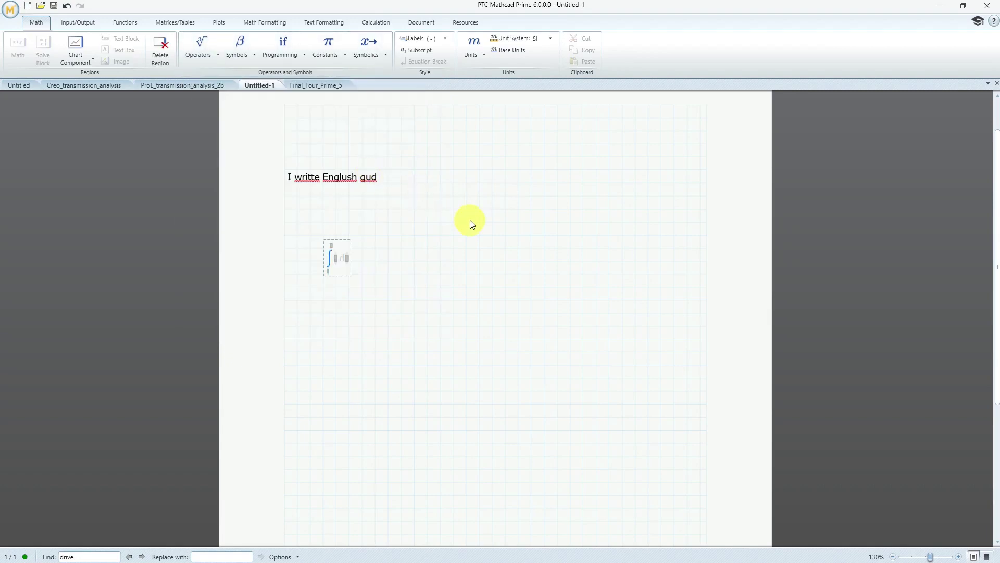
- Enter 1/x as integrand and x as variable, then evaluate symbolically to ln(x)
key(Tab)
key(Tab)
text(1/x d)
key(space)
key(space)
key(Tab)
text(x)
click(374, 55)
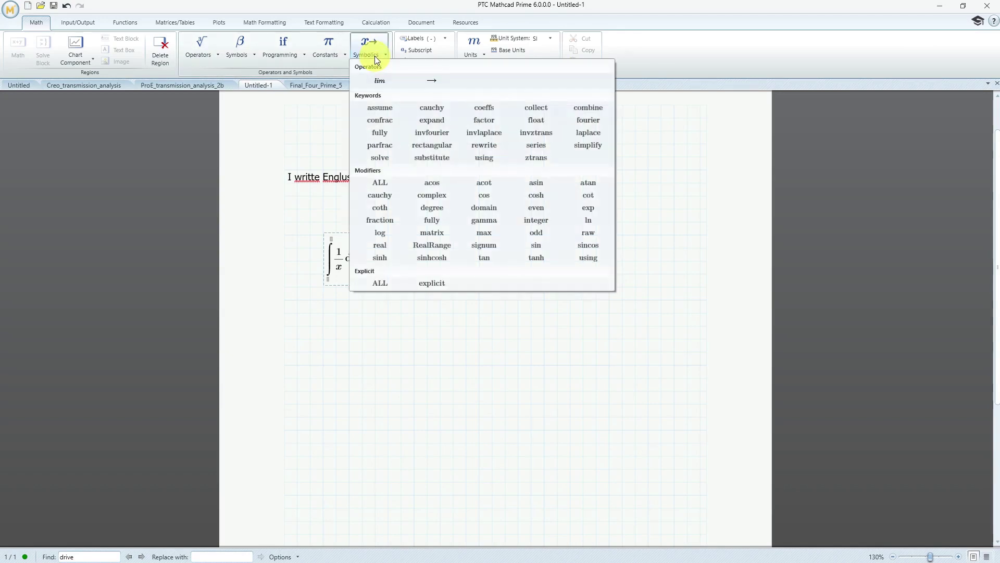
click(436, 80)
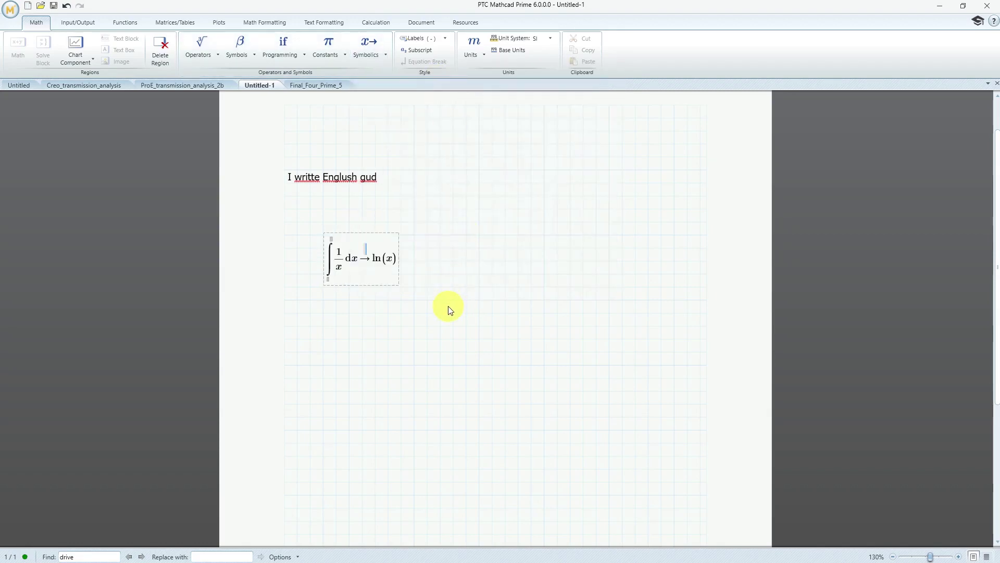
click(453, 287)
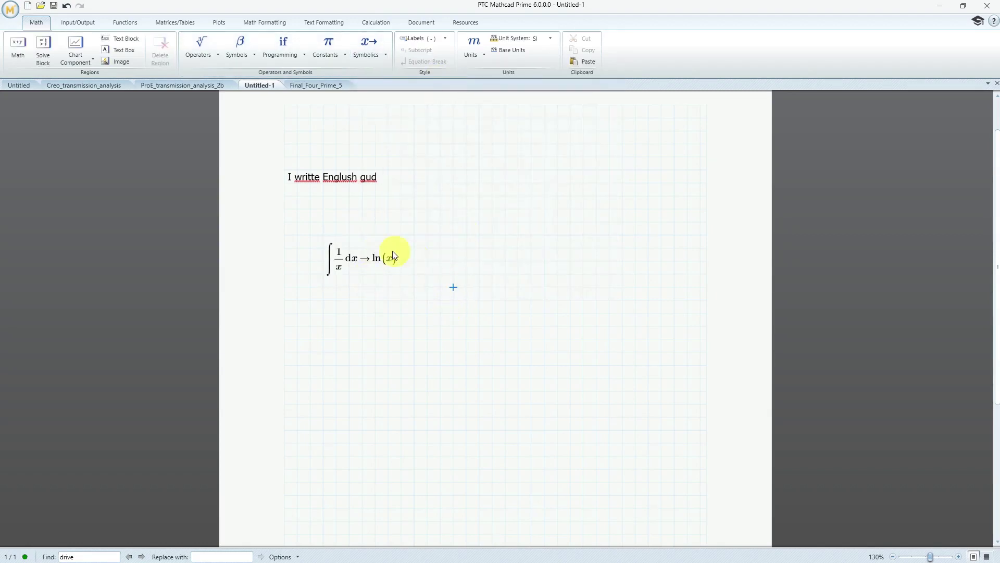
- Insert ∫(sin(x))² dx below the first integral and evaluate it symbolically with Ctrl+
click(323, 339)
key(ctrl+i)
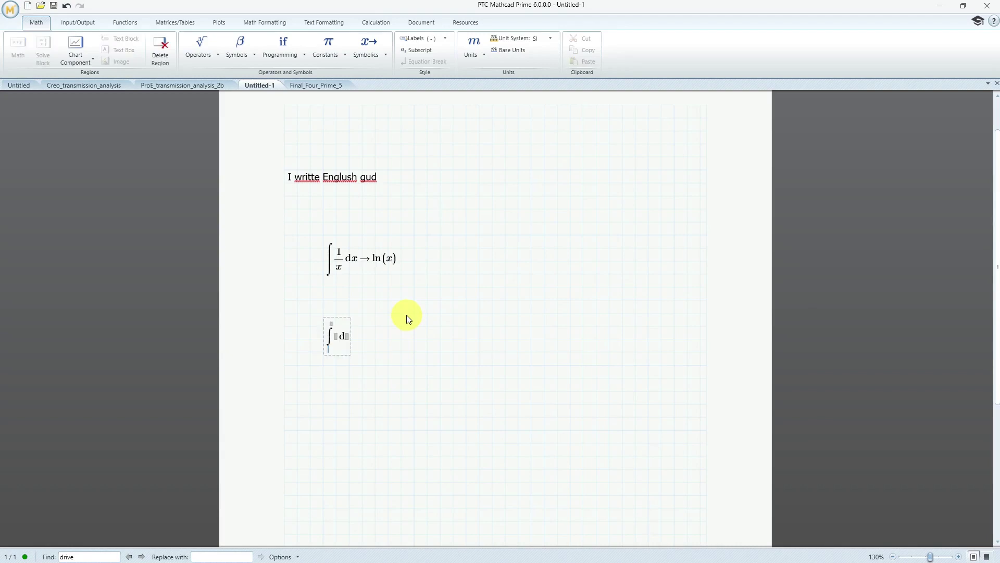
key(Tab)
key(Tab)
text((sin(x)
key(space)
key(space)
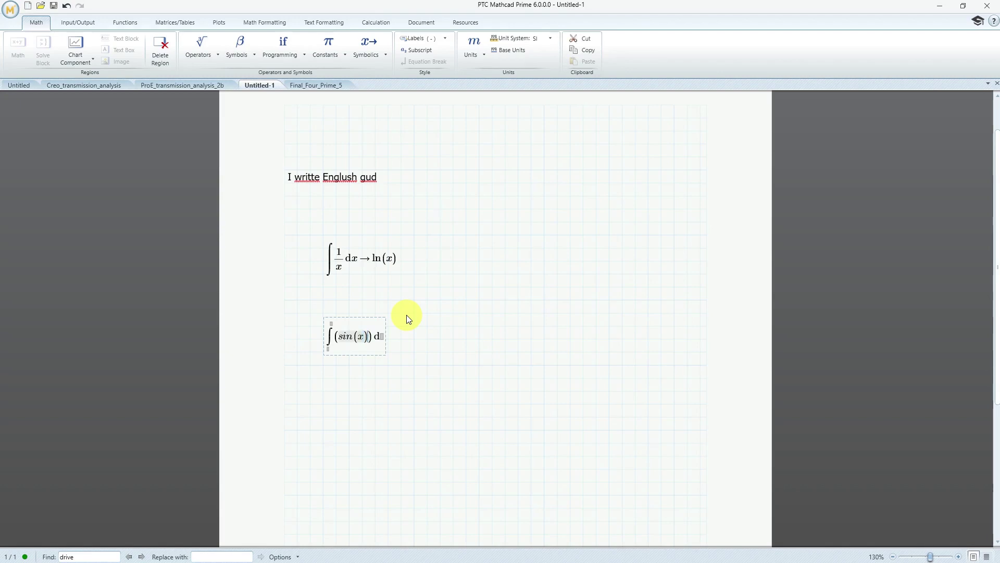
text(^2)
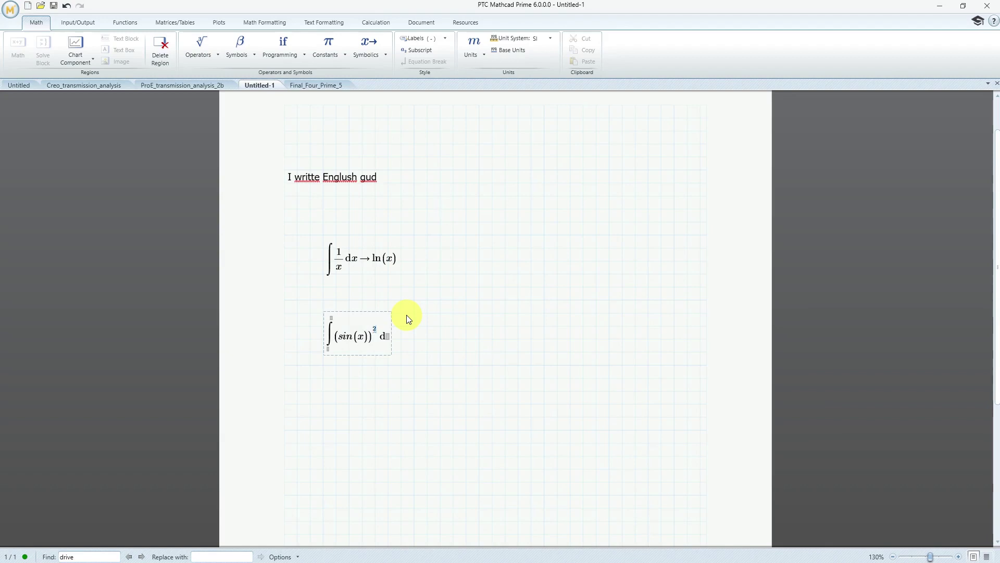
key(space)
key(ctrl+period)
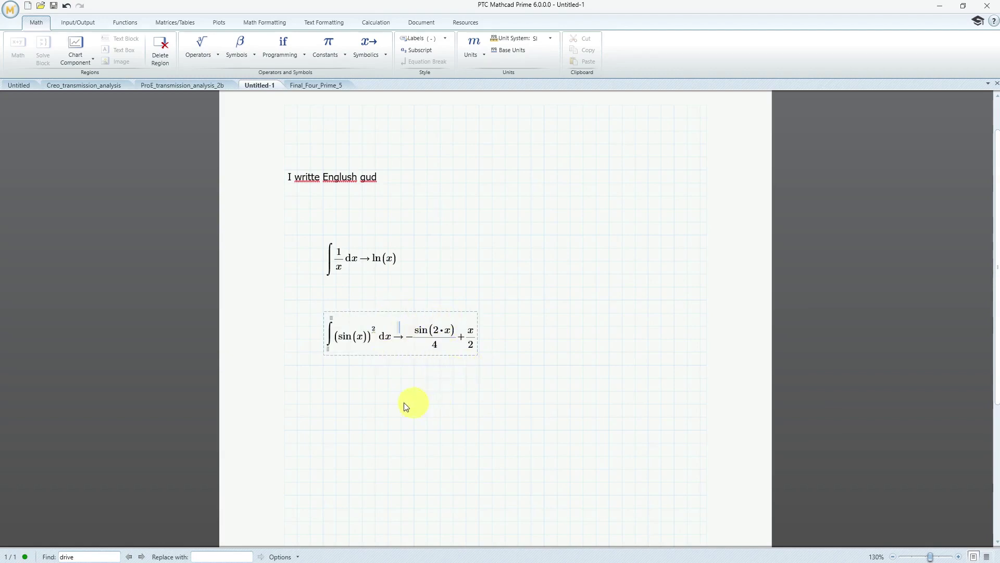
click(371, 409)
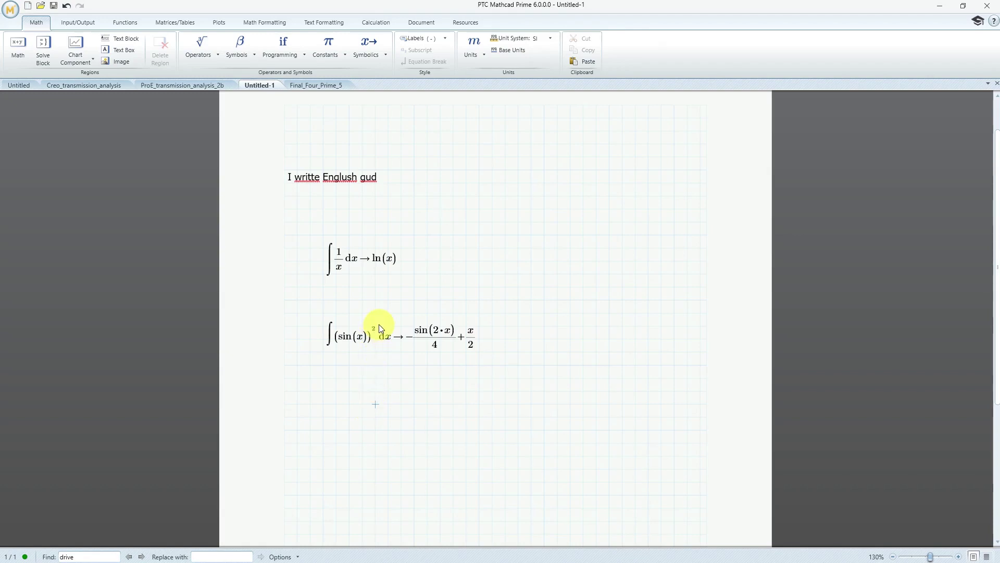
- Choose Legacy Symbolic Engine in Calculation Options and dismiss the removal warning
click(381, 23)
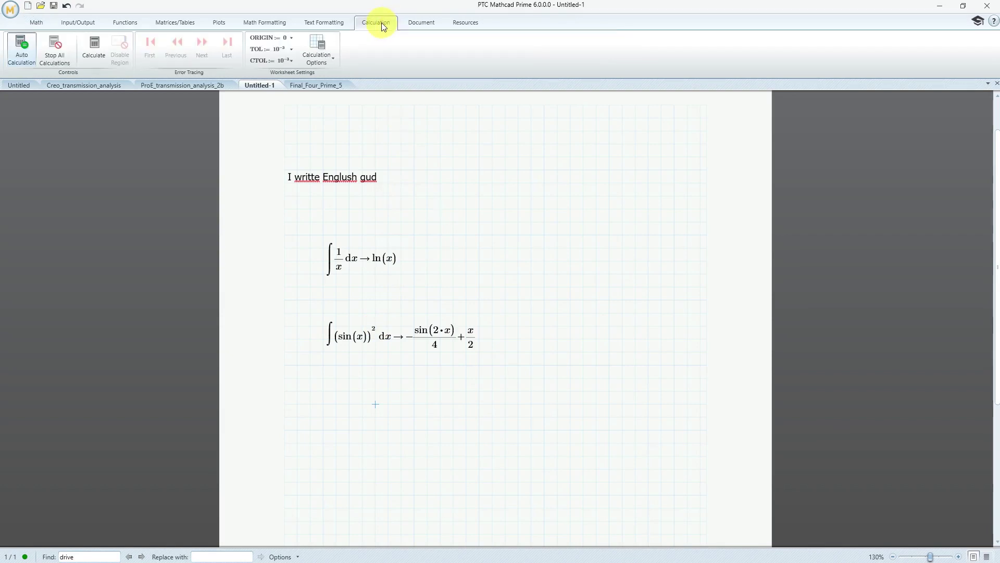
click(331, 62)
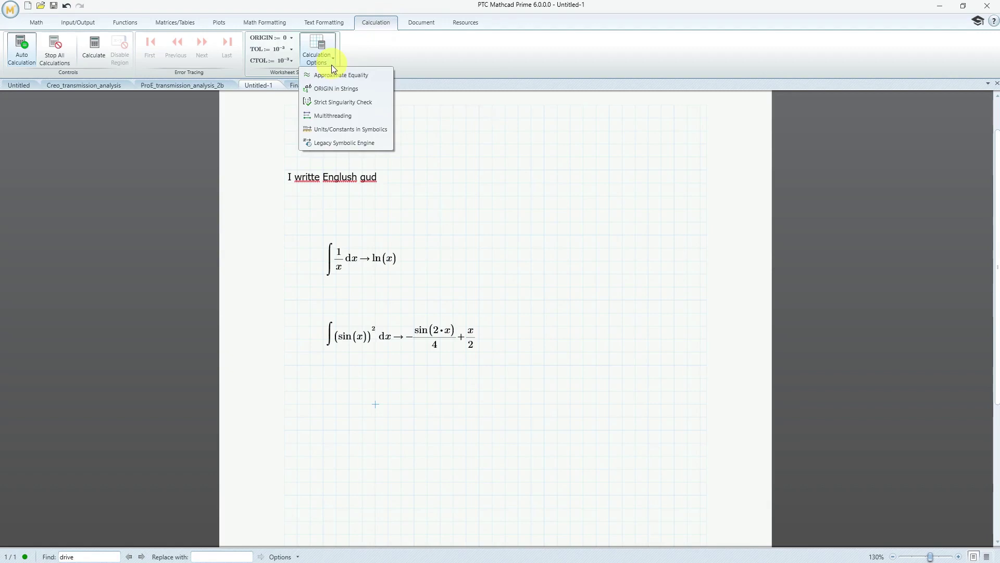
click(351, 143)
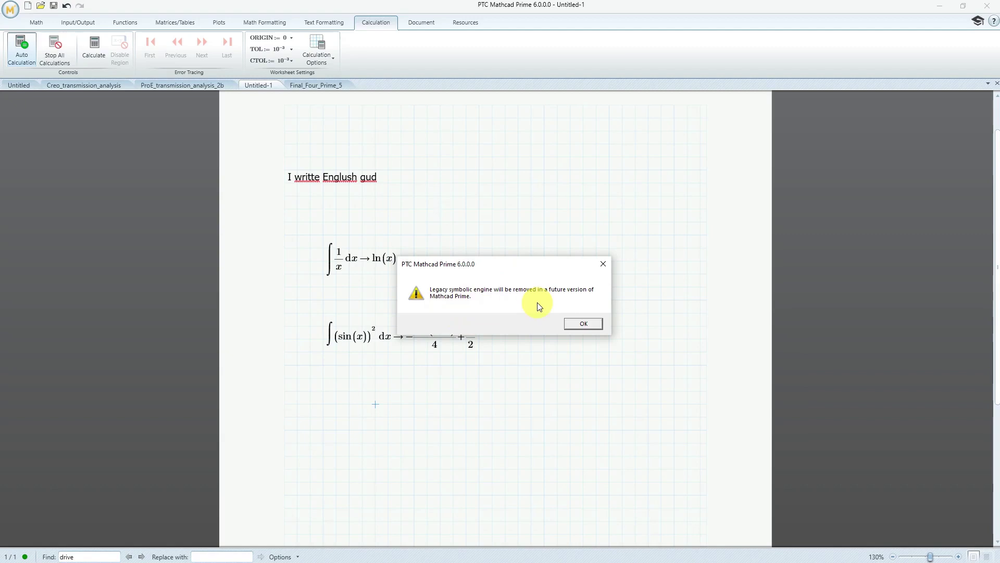
click(582, 325)
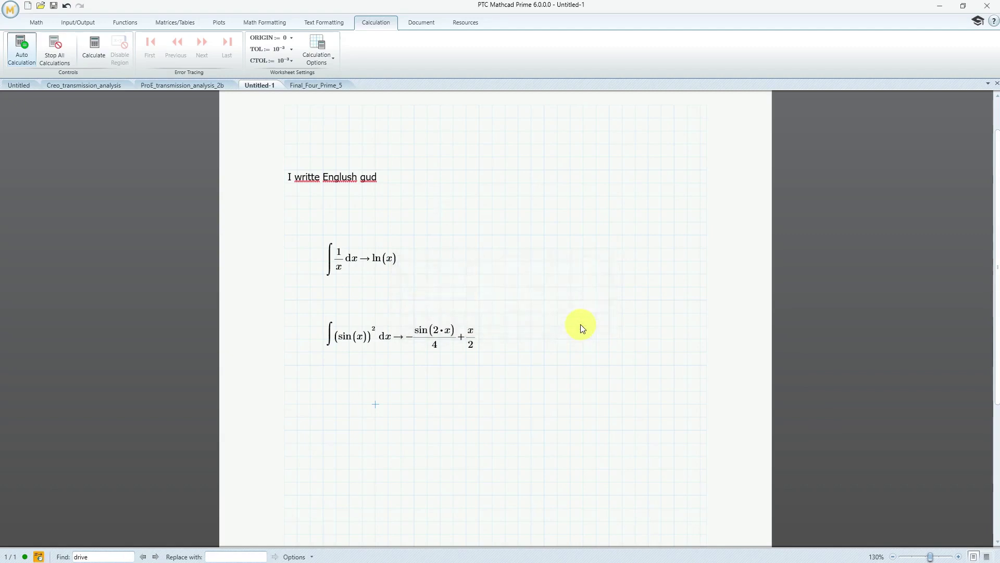
- Add ∫ln(x) dx evaluated symbolically to x·(ln(x)−1), then go to Final_Four_Prime_5
click(375, 404)
key(ctrl+i)
text(ln)
text(x) dx)
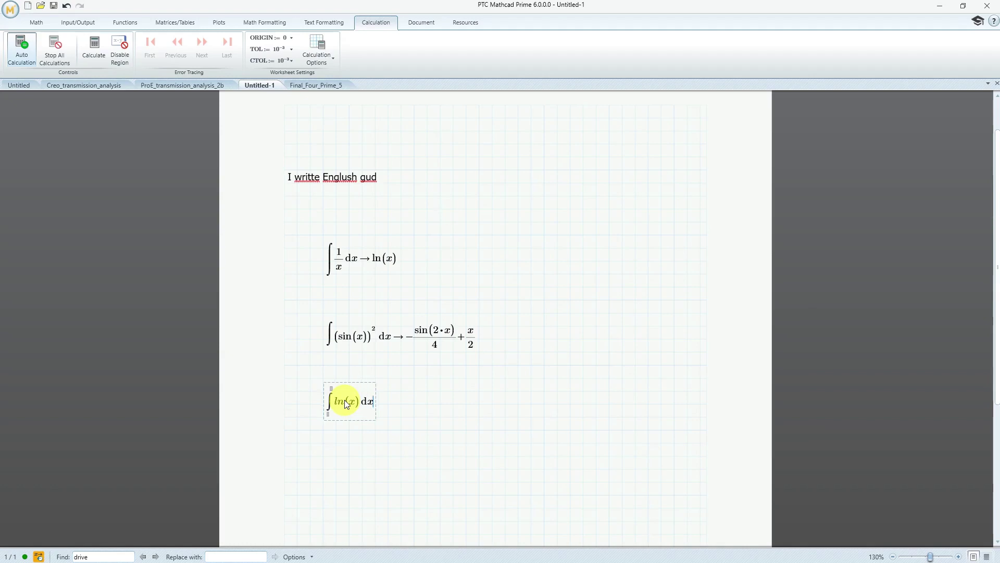
key(ctrl+period)
click(427, 445)
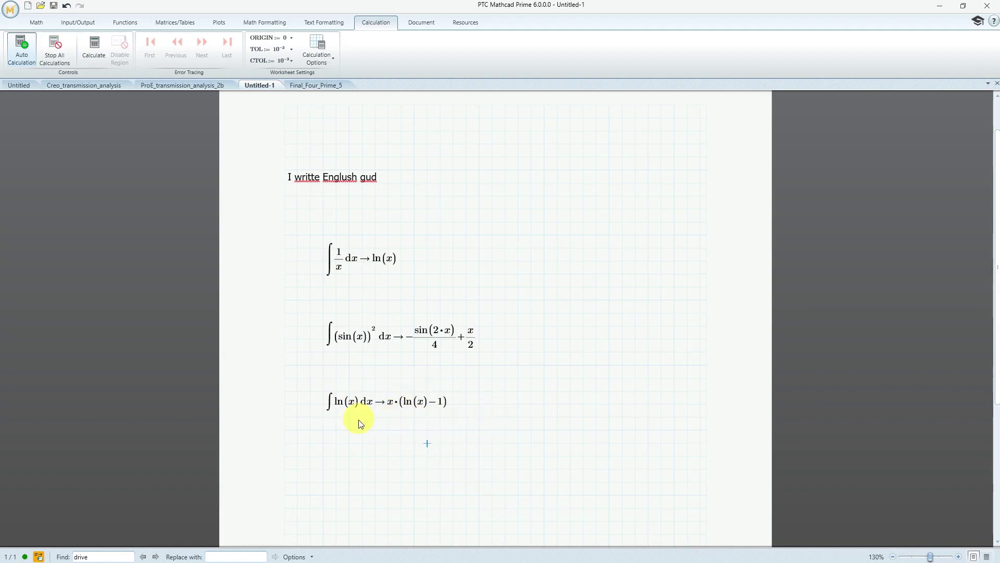
key(ctrl+Tab)
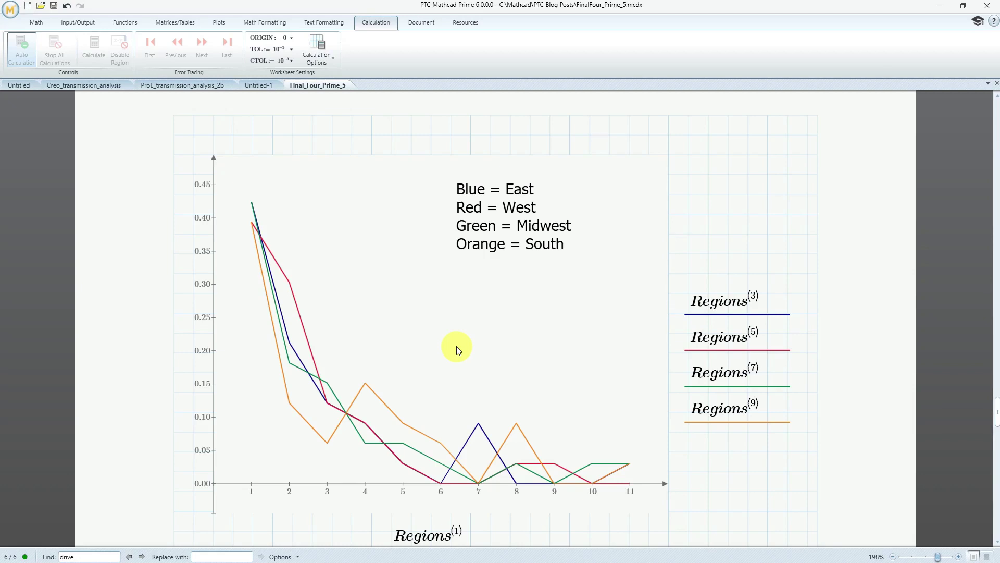
- Move past the XY plot and select the Final Four Seed Rankings by Region chart
click(35, 23)
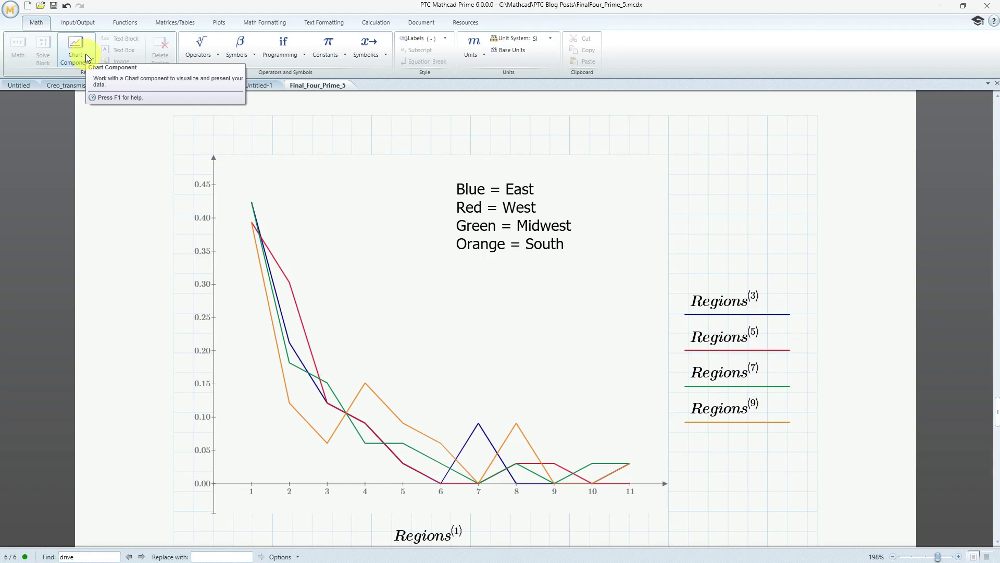
click(378, 266)
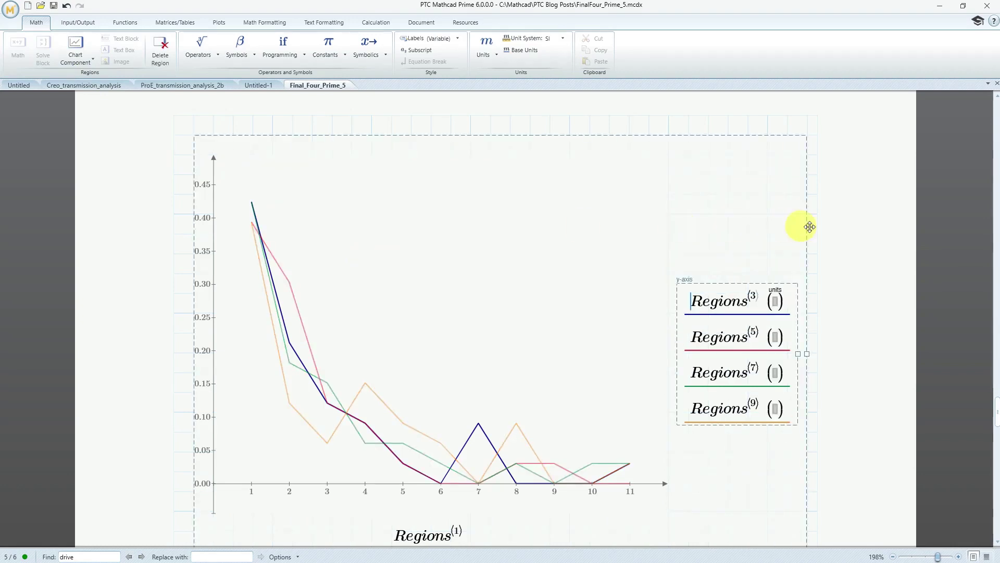
scroll(641, 335, down, 6)
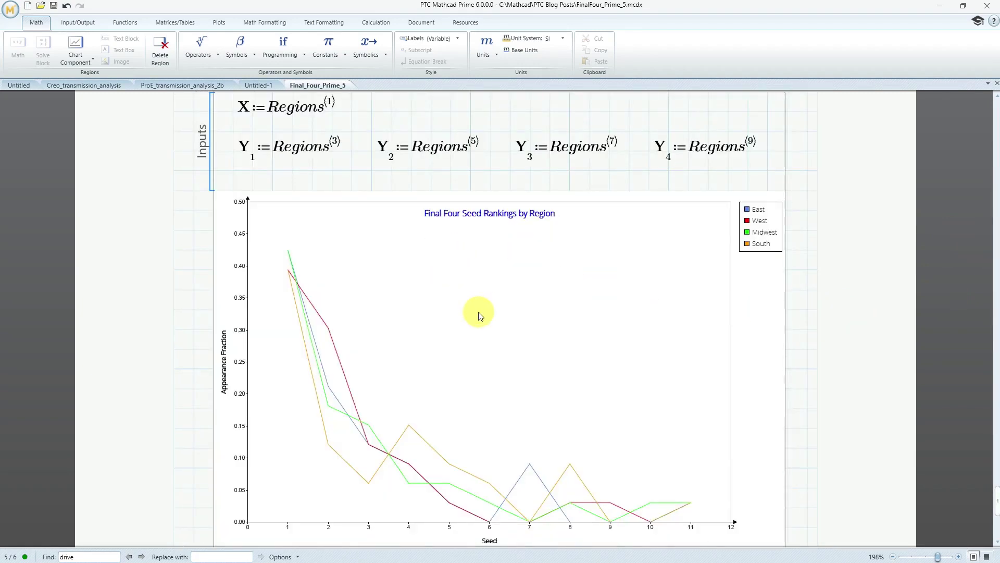
click(478, 315)
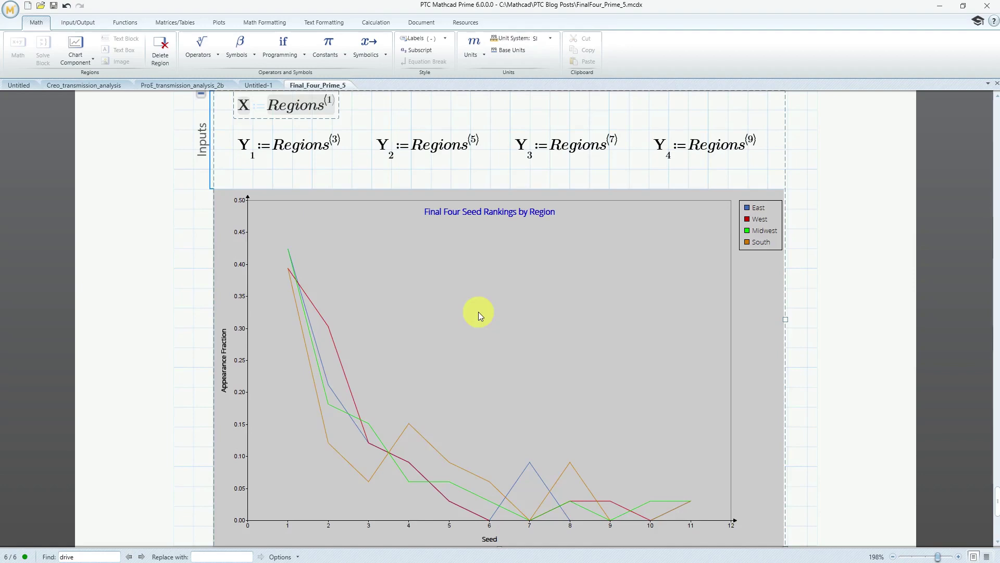
- Open the Final Four Seed Rankings chart in the chart editor, move it aside, and zoom to 145%
double_click(478, 313)
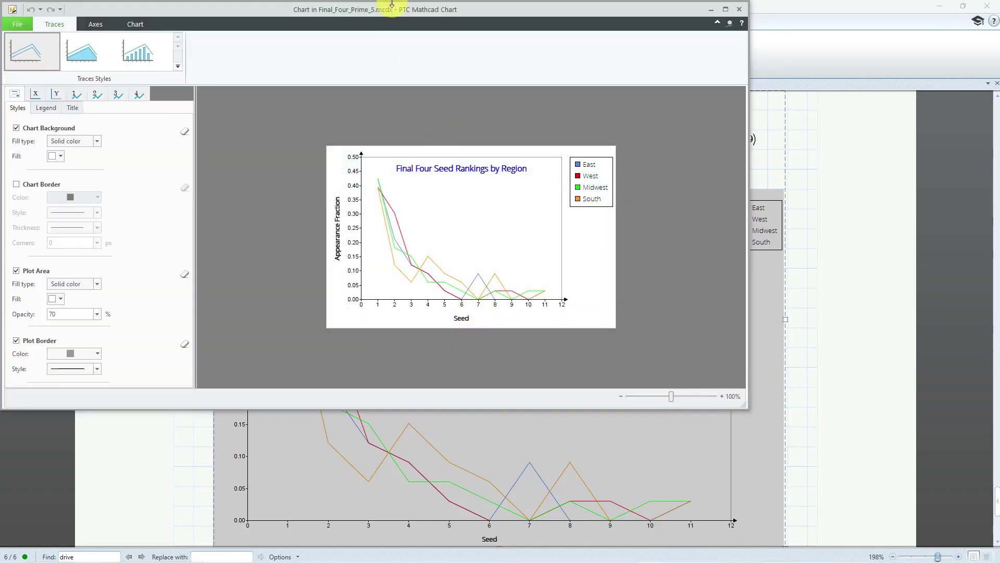
drag(396, 12, 456, 73)
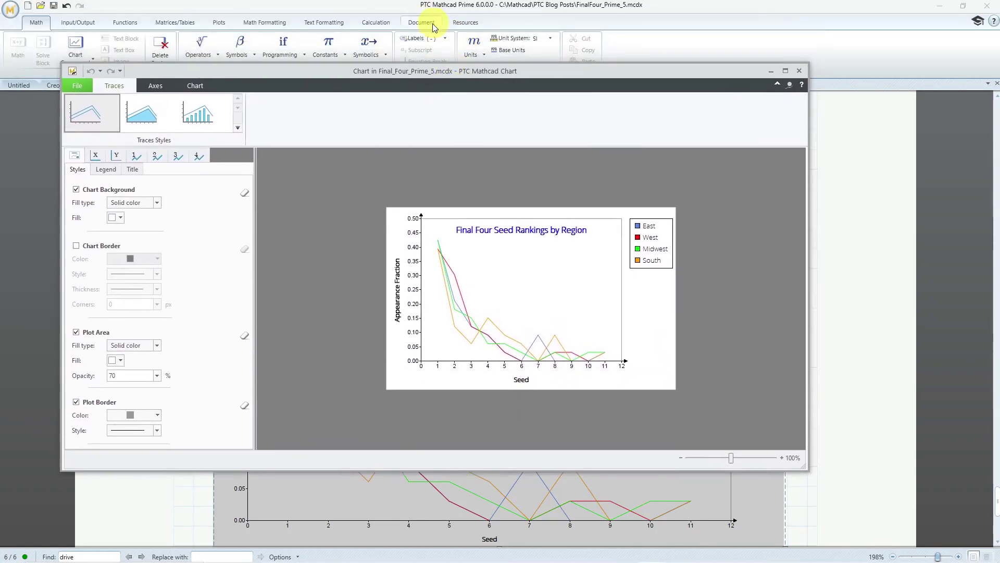
click(782, 458)
click(783, 458)
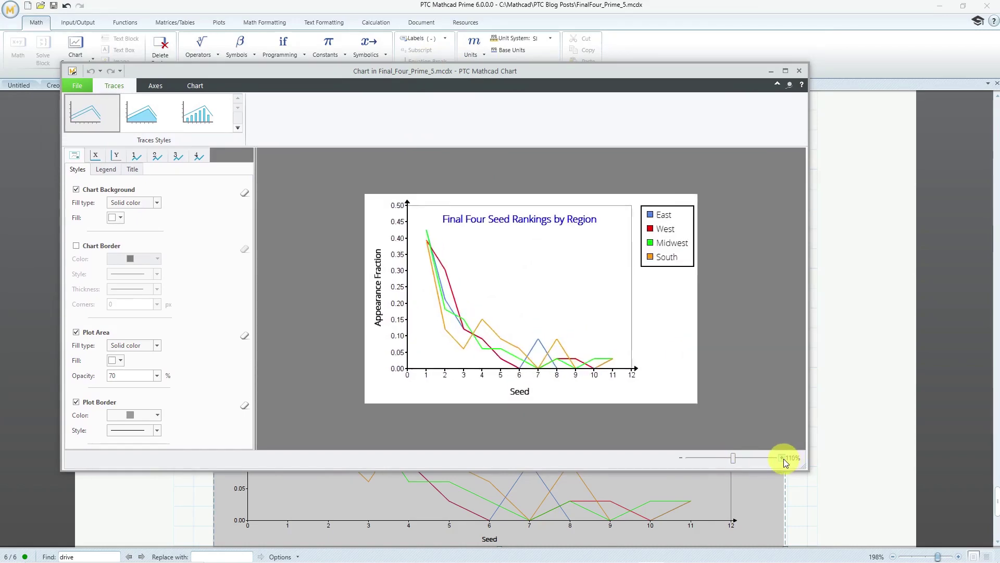
click(784, 459)
click(783, 458)
click(783, 458)
click(784, 458)
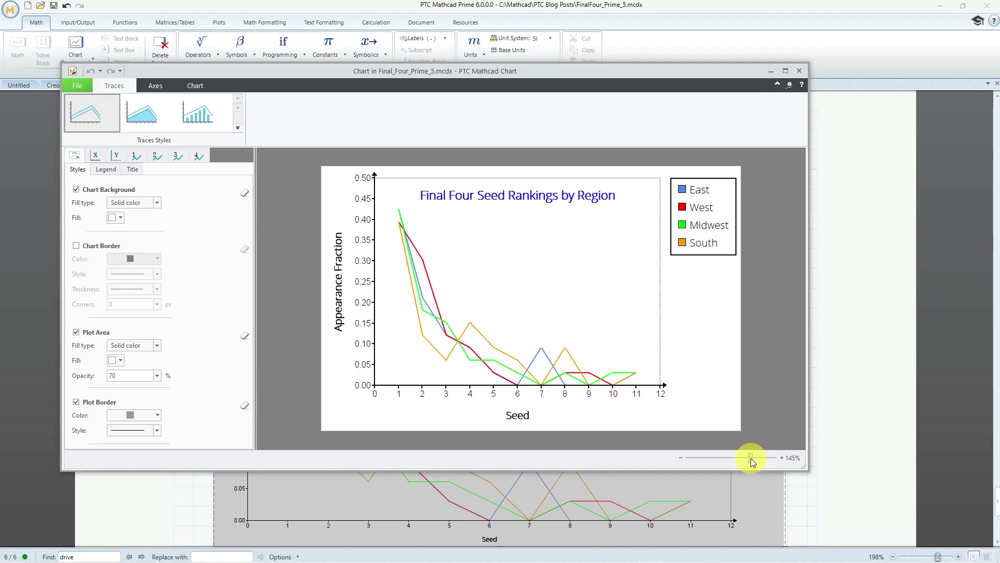
- Adjust the chart preview zoom through 190%, 205% and 95%, settling at 160%
click(751, 458)
mouse_move(746, 458)
mouse_down()
mouse_move(730, 457)
mouse_move(755, 454)
mouse_up()
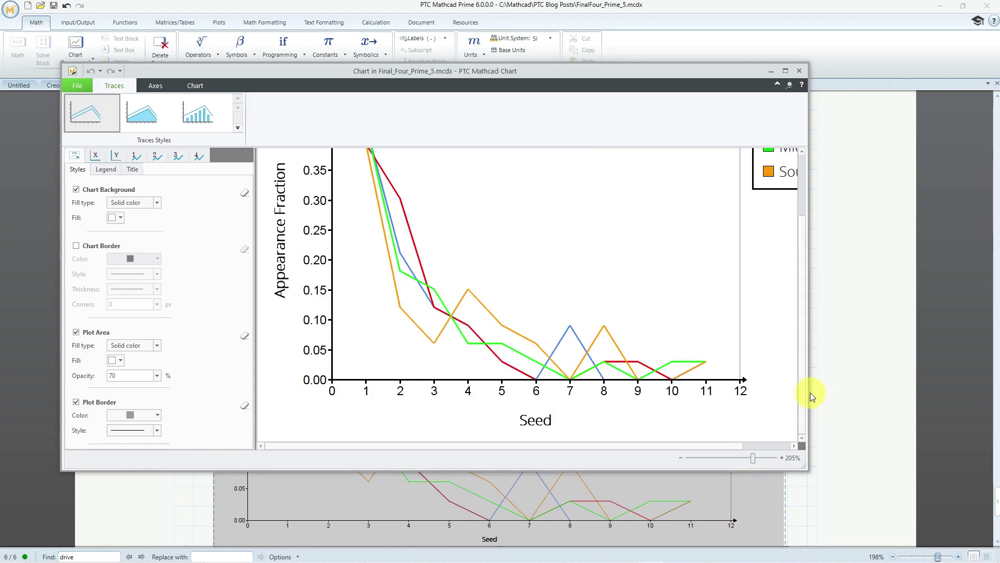
drag(806, 389, 808, 298)
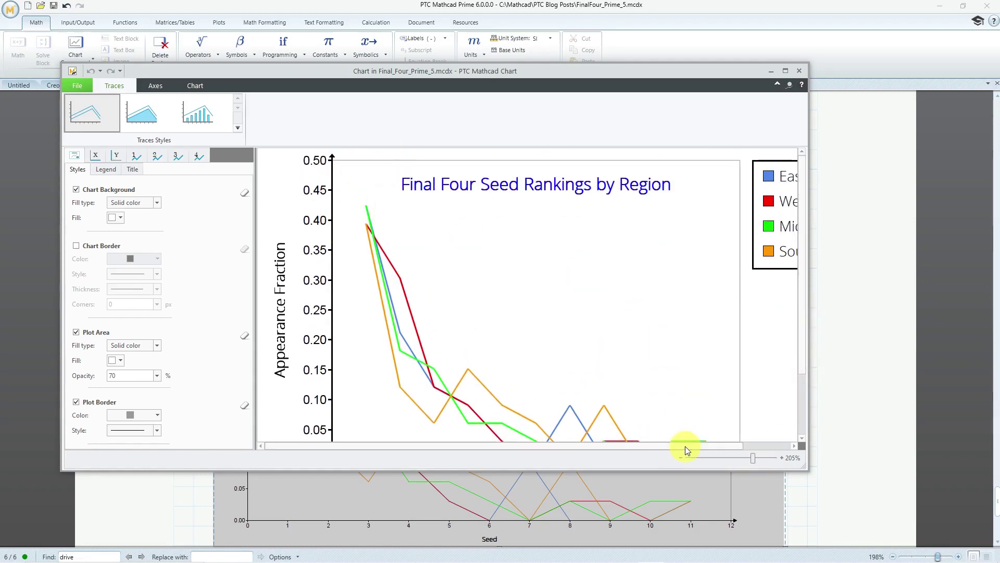
drag(686, 445, 657, 447)
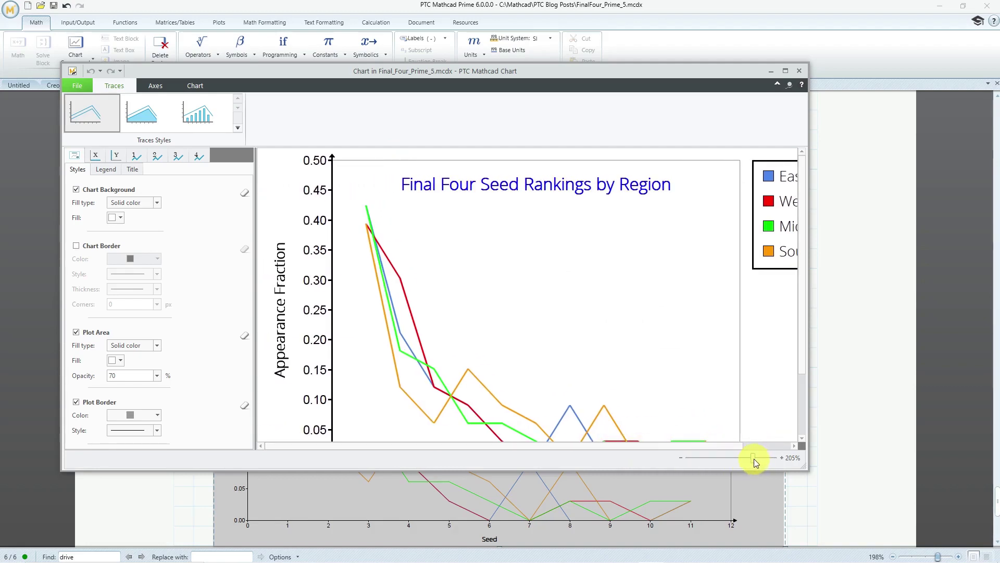
drag(755, 458, 731, 458)
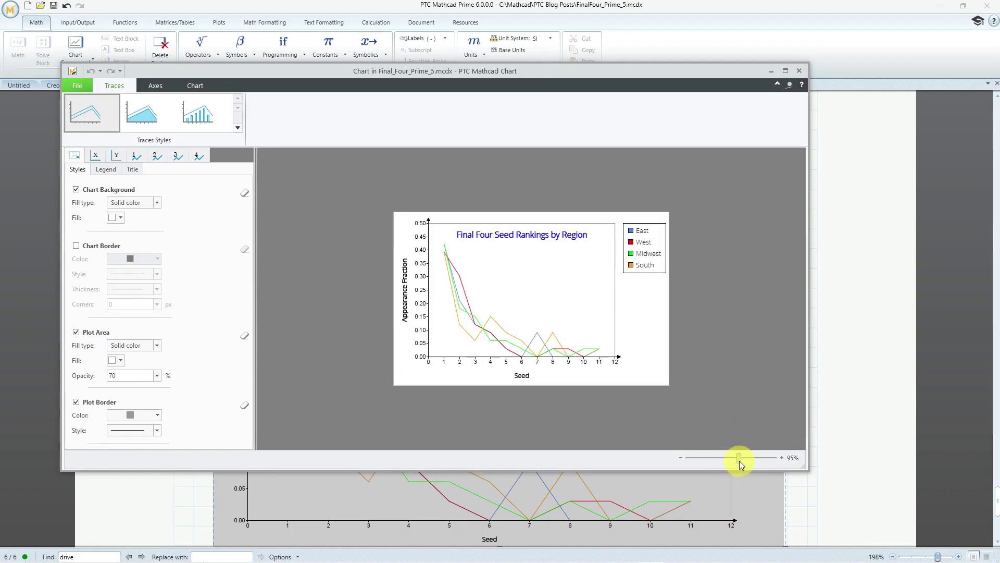
drag(739, 460, 745, 460)
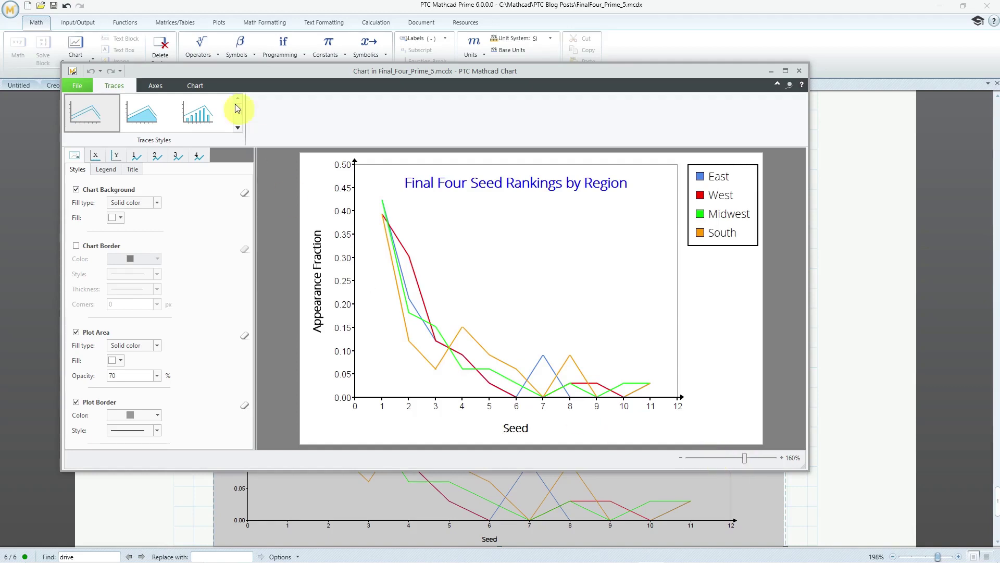
- Show the Chart tab's layout templates, then bring up the chart editor's File menu with Save as Image
click(195, 88)
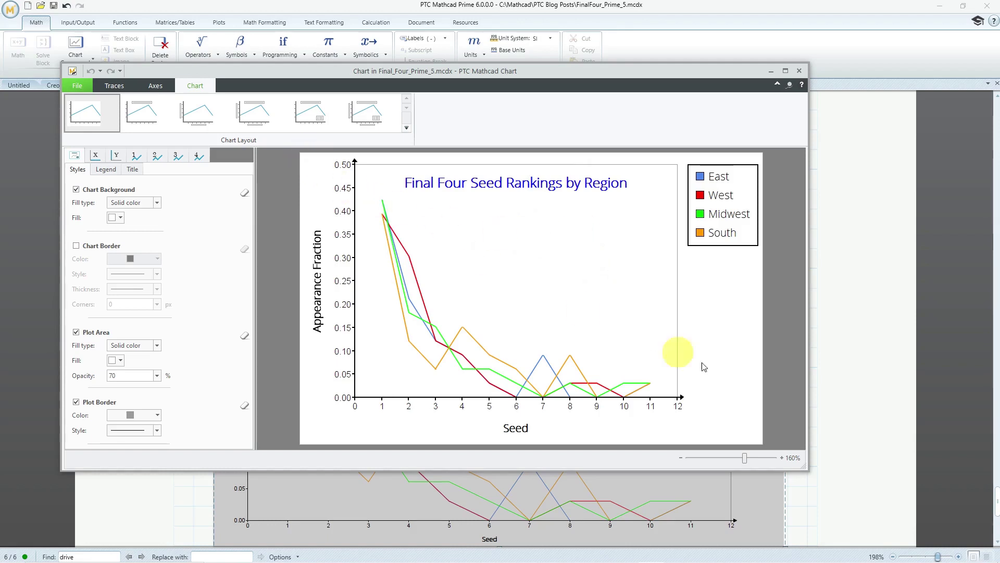
click(79, 87)
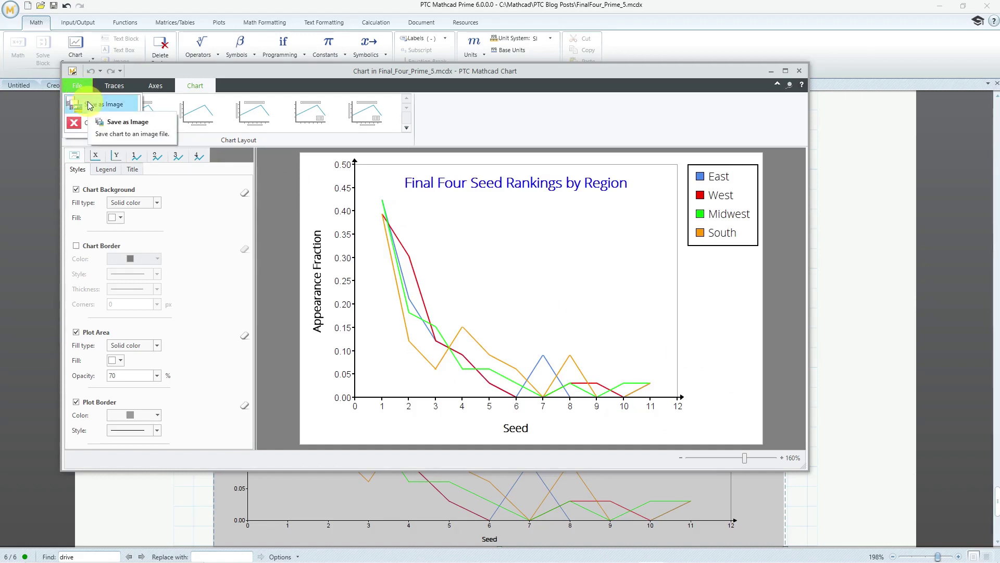
- Save the chart as image Final_Four_Prime_5_Chart on the Desktop, keeping PNG (*.png) as the type
click(89, 106)
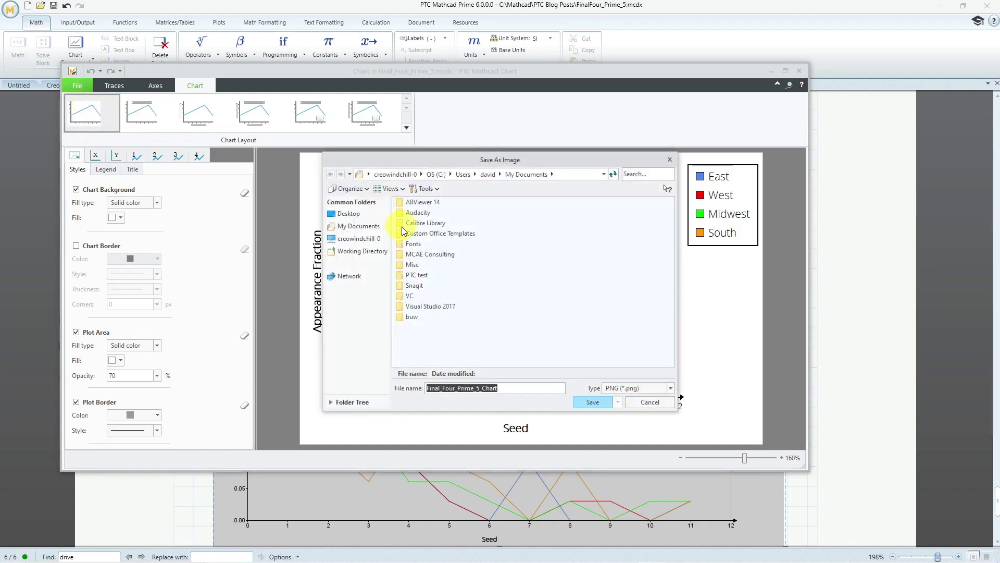
click(350, 214)
click(657, 388)
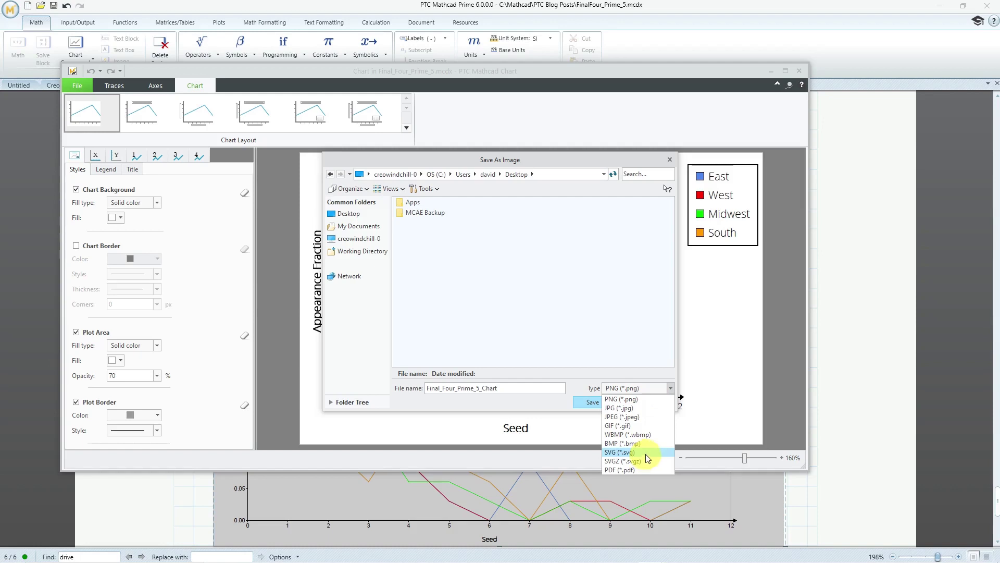
click(543, 406)
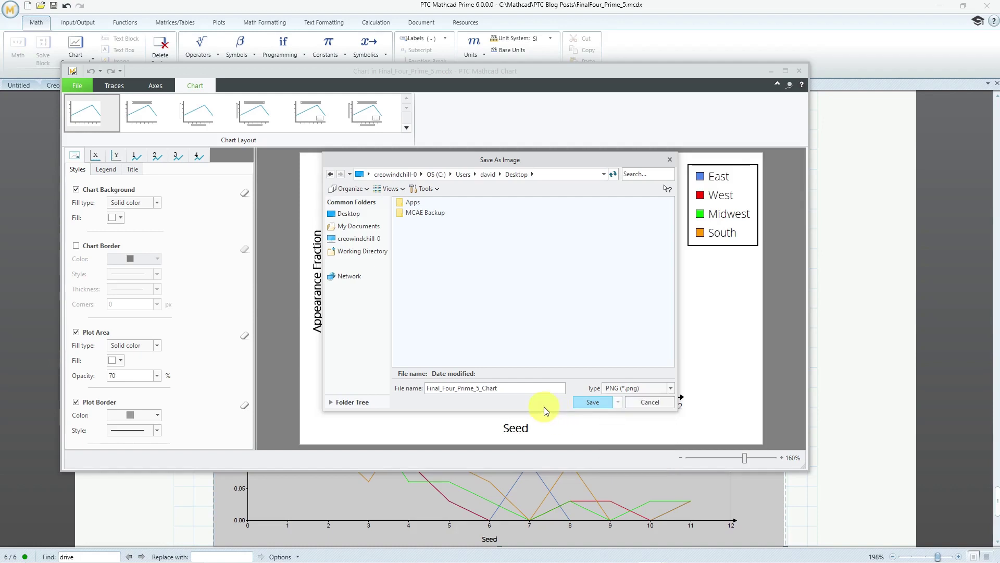